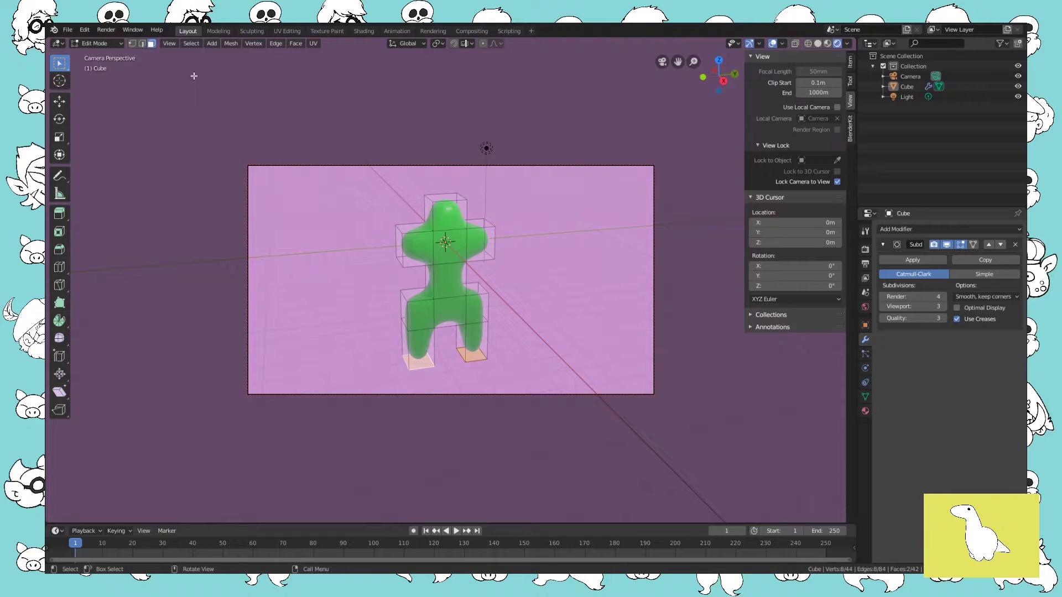
Open the File menu to start a new General file.
left_click(68, 29)
Start a new General scene, discarding the unsaved green figure.
mouse_move(105, 42)
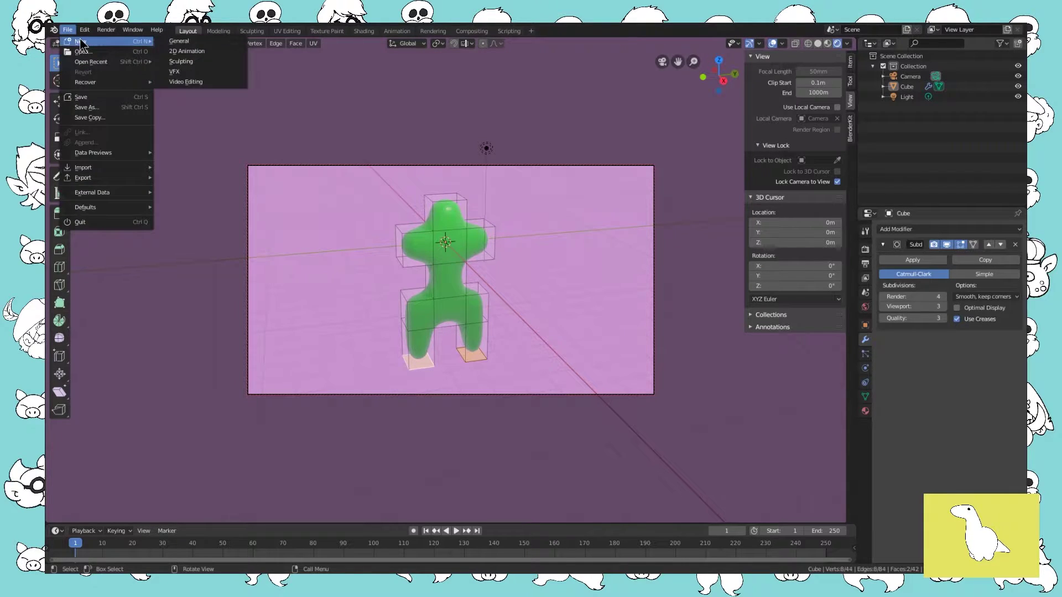
left_click(174, 40)
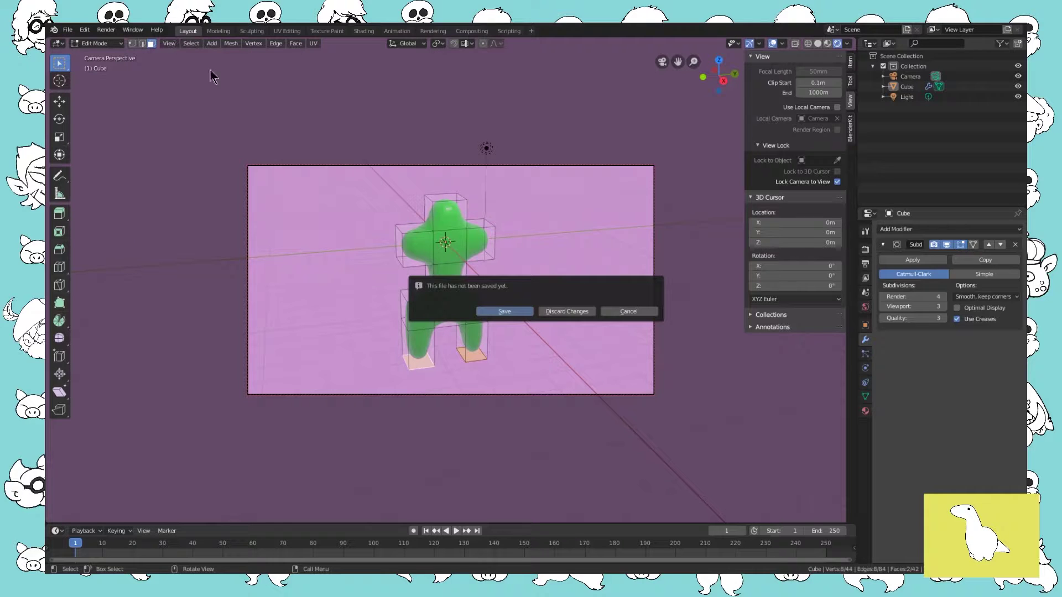
left_click(574, 311)
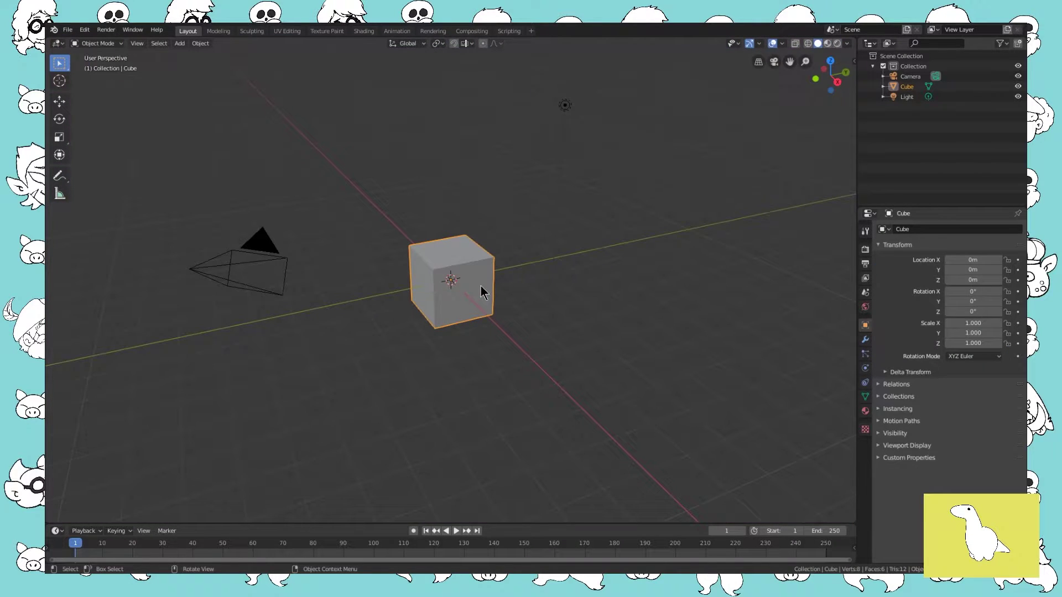
Stretch the default cube along X into a long box, Scale X 2.518.
middle_click_drag(509, 290, 482, 270)
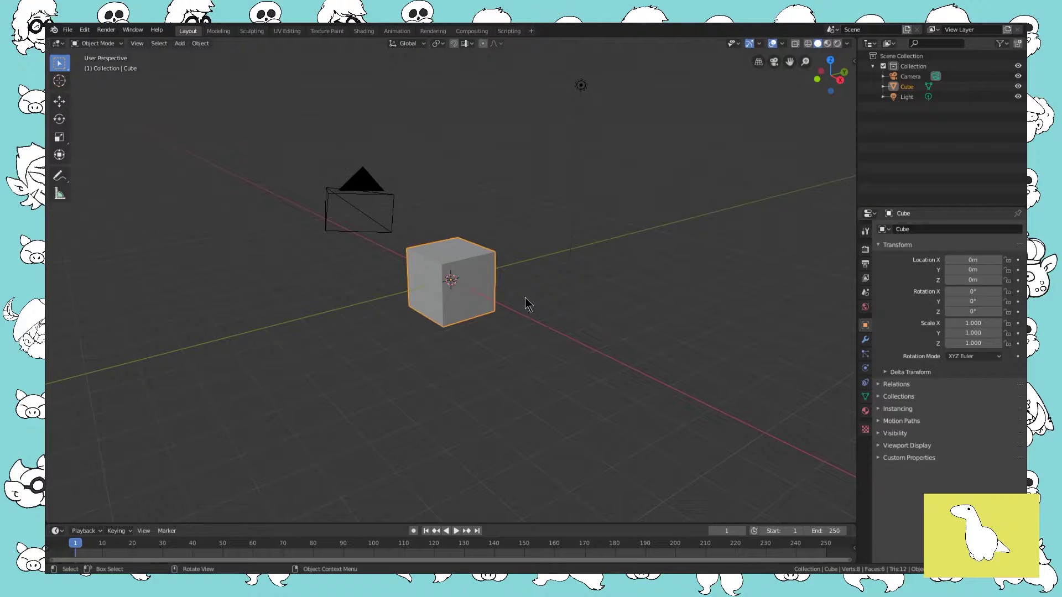
middle_click_drag(548, 291, 511, 289)
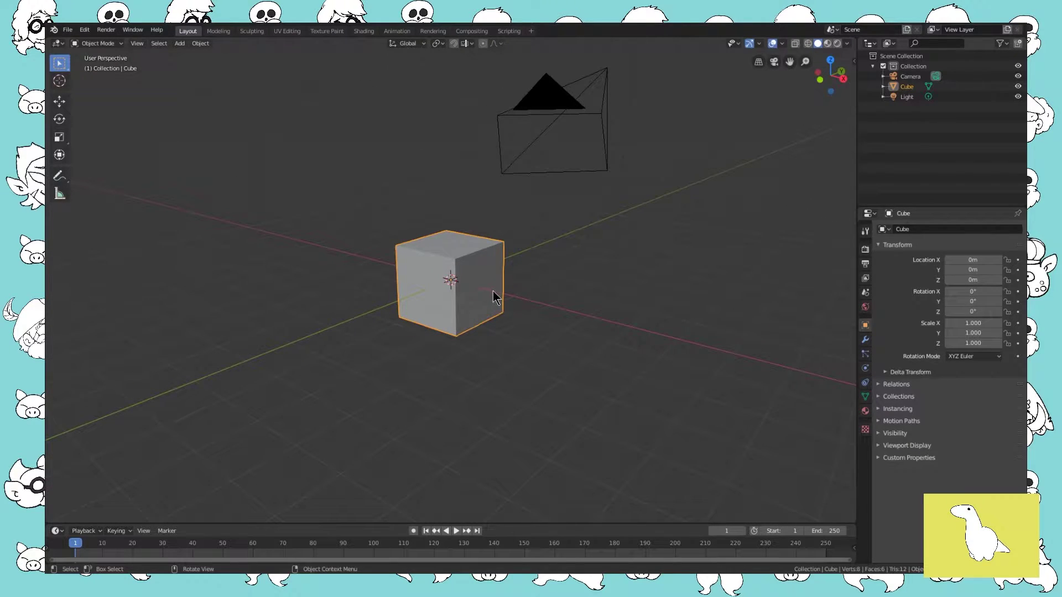
key("s")
key("x")
left_click(558, 304)
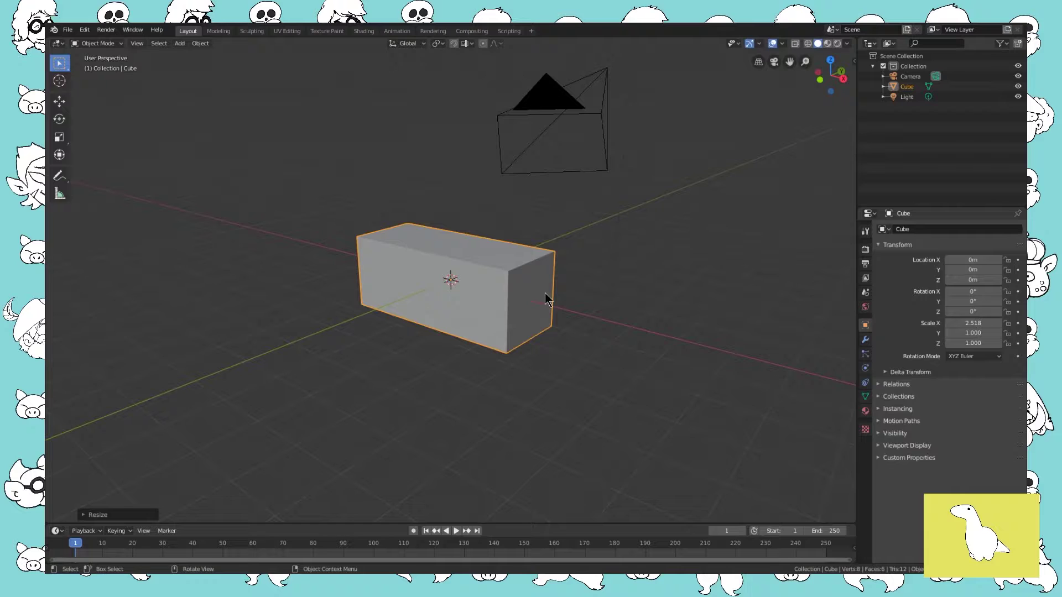
mouse_move(559, 301)
middle_mouse_down()
mouse_move(413, 308)
mouse_move(545, 296)
middle_mouse_up()
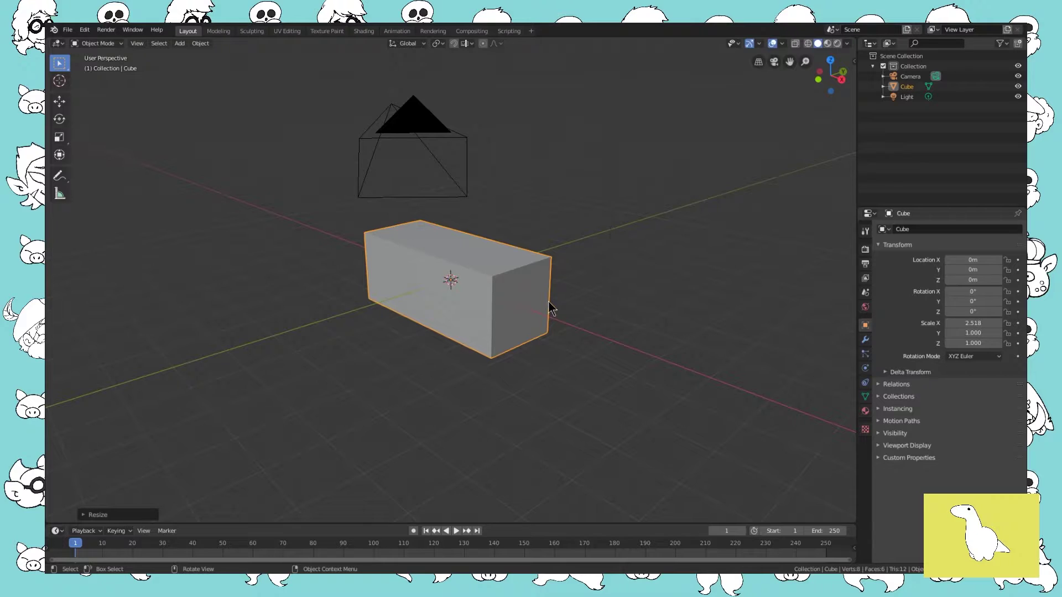
In Edit Mode, select the box's top front edge.
key("Tab")
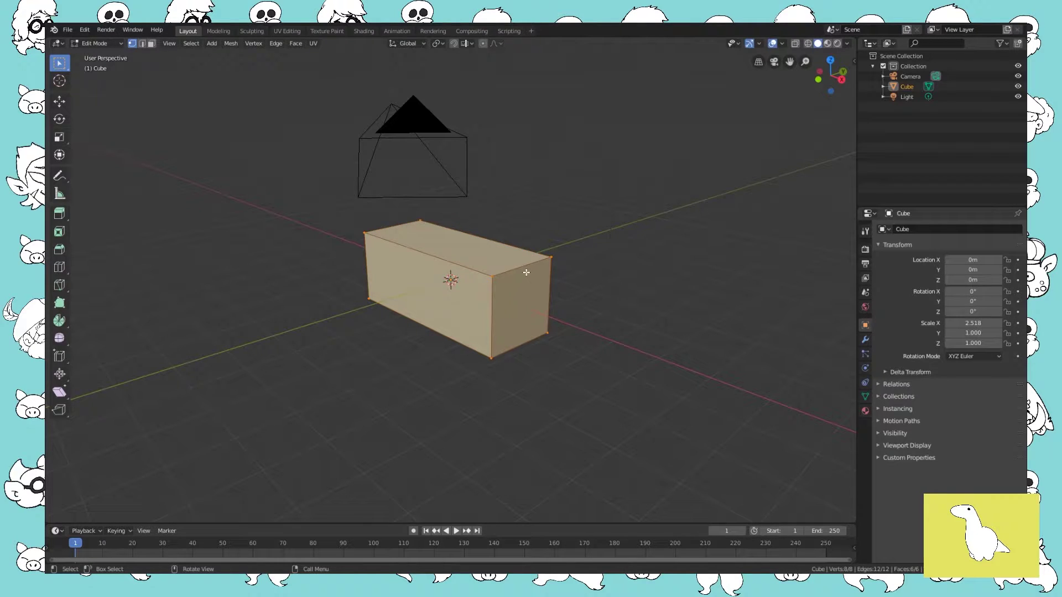
key("alt+a")
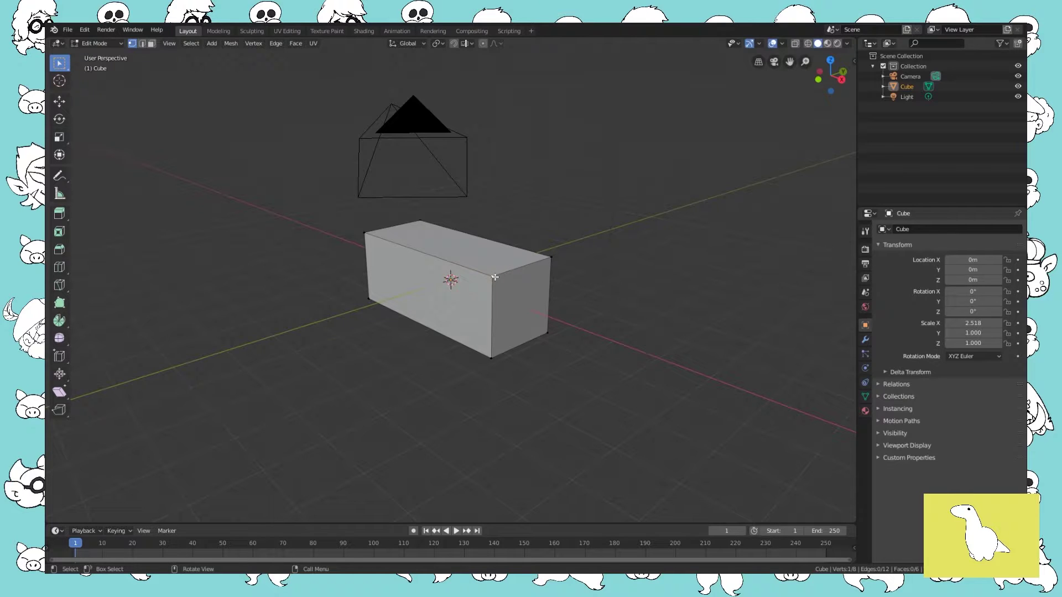
key("2")
left_click(514, 269)
key("3")
left_click(516, 271)
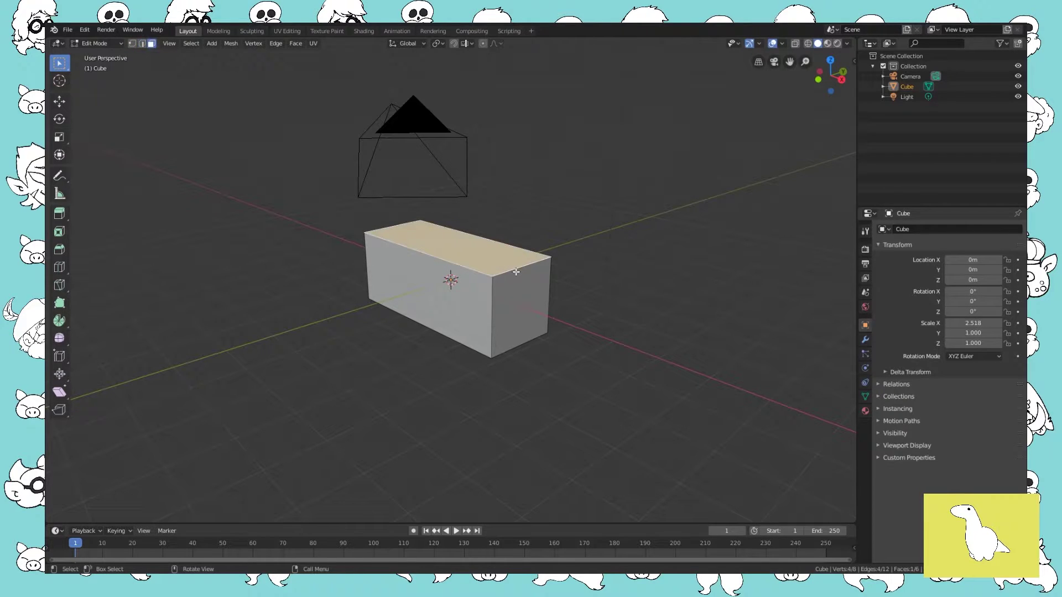
key("2")
left_click(519, 267)
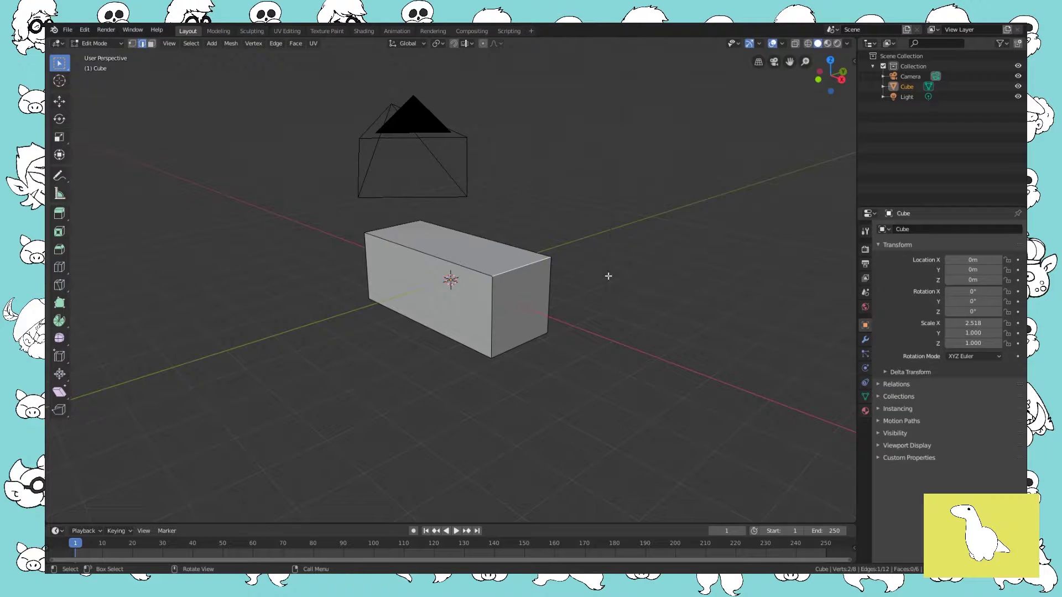
Pull that edge back 1.863 m along X to slope the front face.
key("g")
key("x")
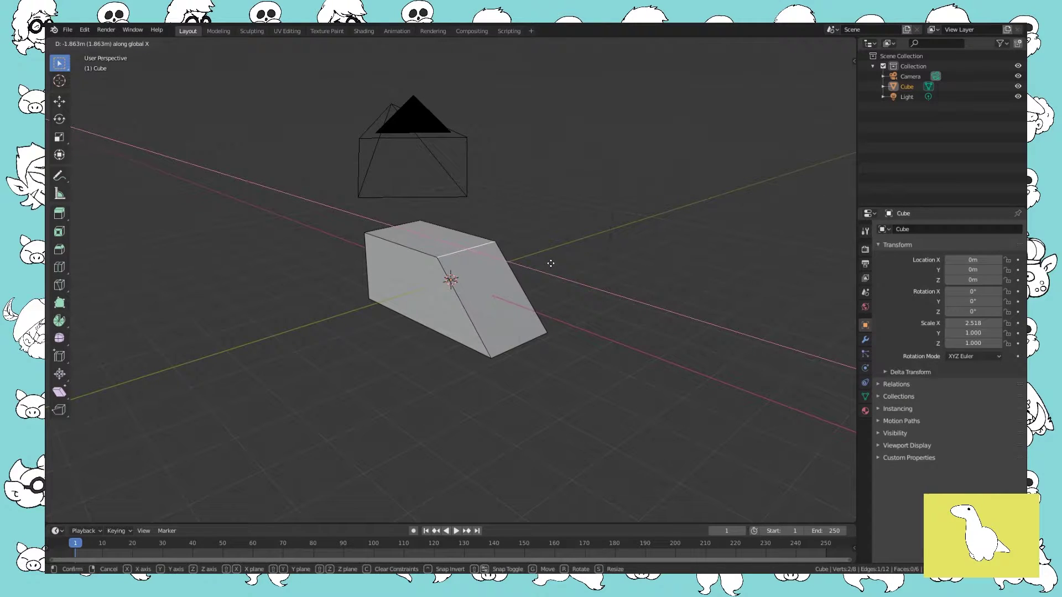
left_click(550, 264)
middle_click_drag(550, 264, 512, 261)
In Object Mode, flatten the sloped box to Scale Z 0.738.
key("Tab")
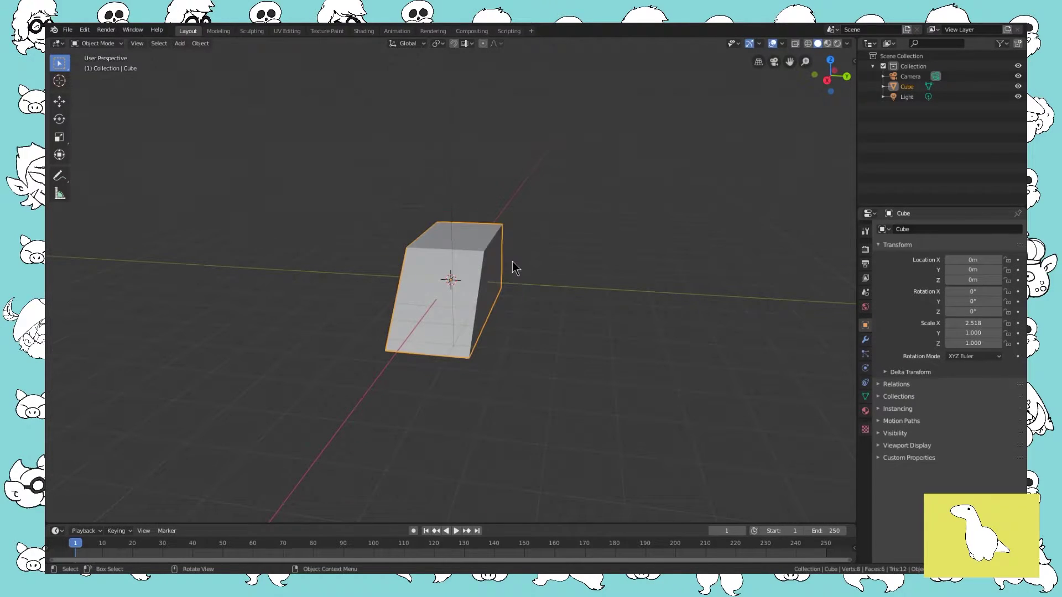
middle_click_drag(507, 311, 576, 308)
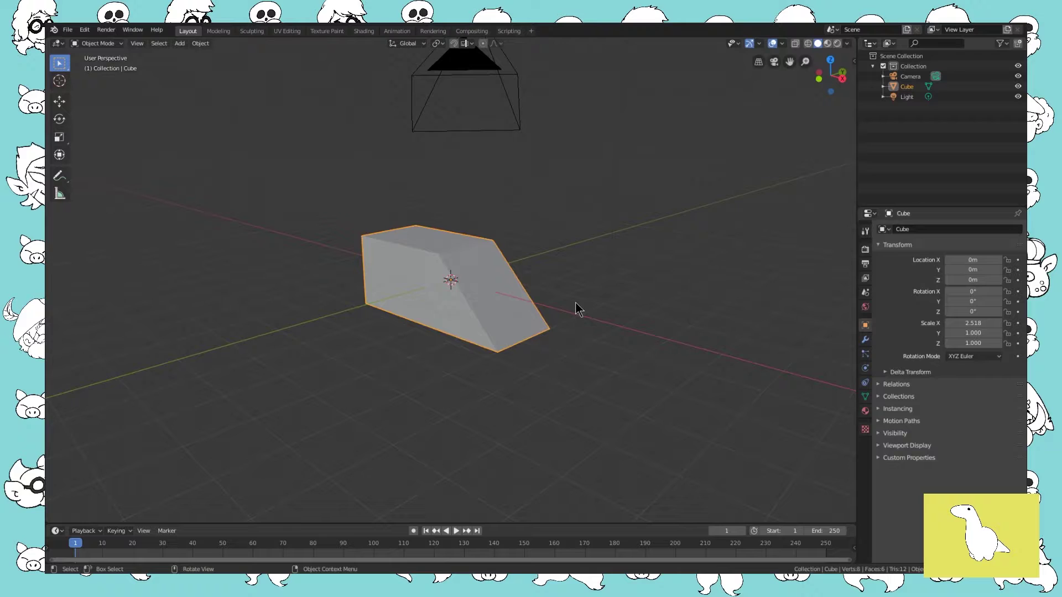
key("Tab")
key("Tab")
key("Tab")
key("Tab")
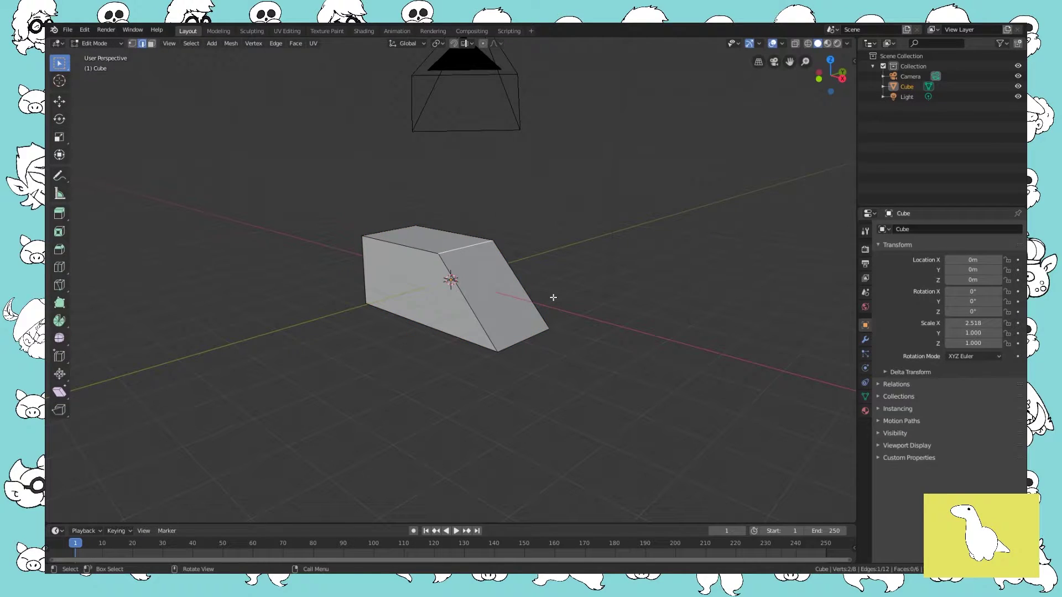
middle_click_drag(596, 279, 559, 281)
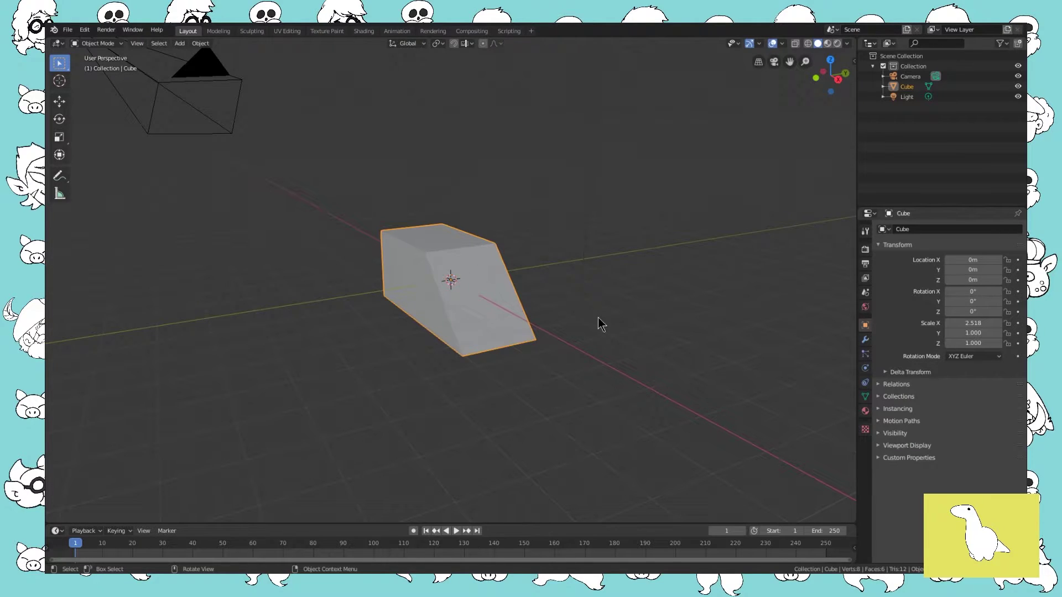
key("s")
key("z")
left_click(572, 294)
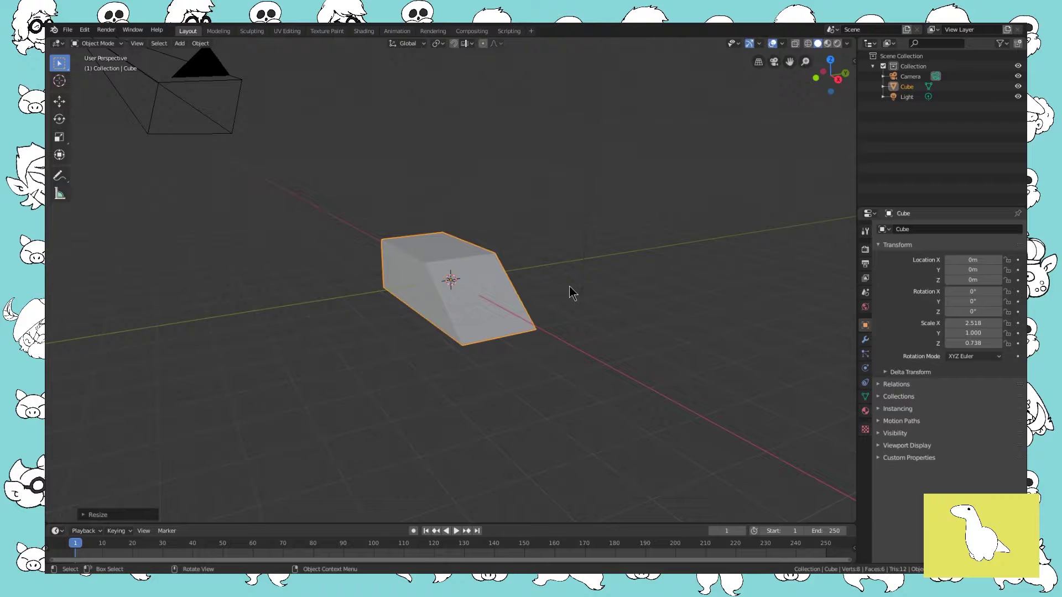
Widen the box along Y to Scale Y 1.459.
key("s")
key("y")
left_click(619, 280)
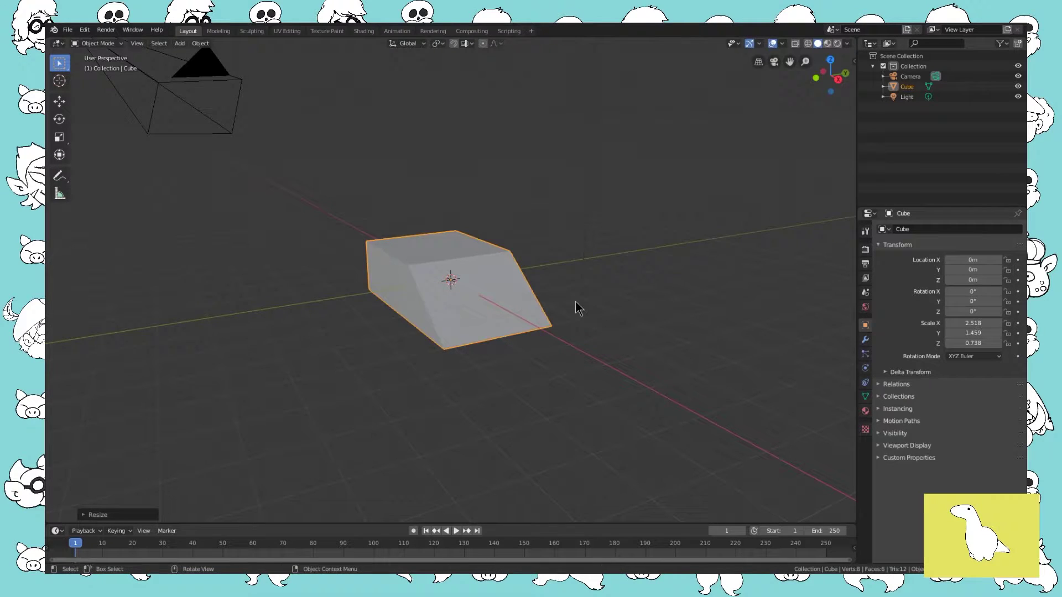
middle_click_drag(576, 305, 596, 297)
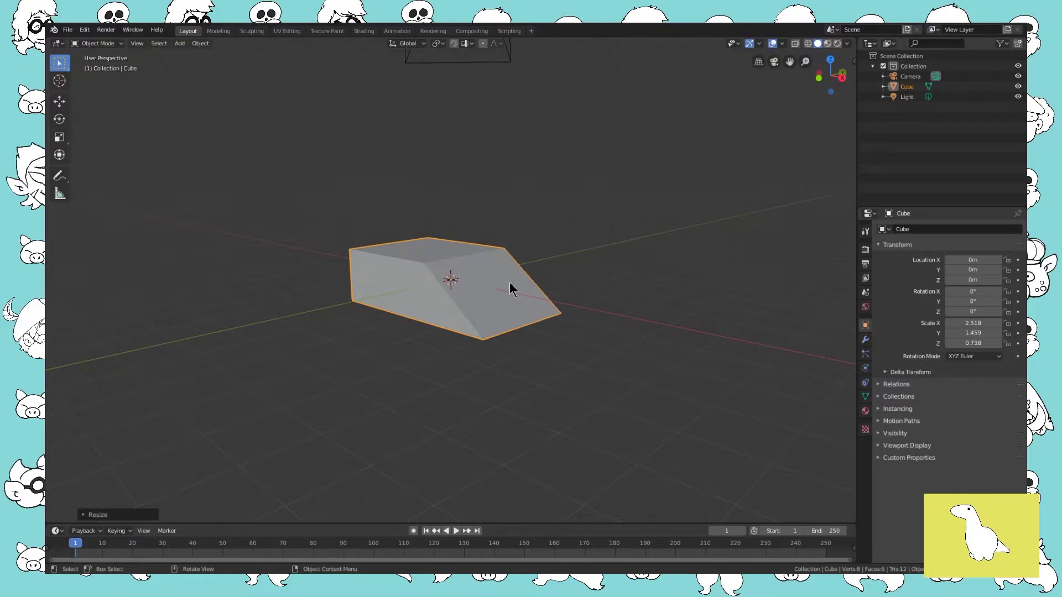
Duplicate the body beside it as tread Cube.001, narrowed along Y and enlarged to 3.207×0.648×0.940.
key("shift+d")
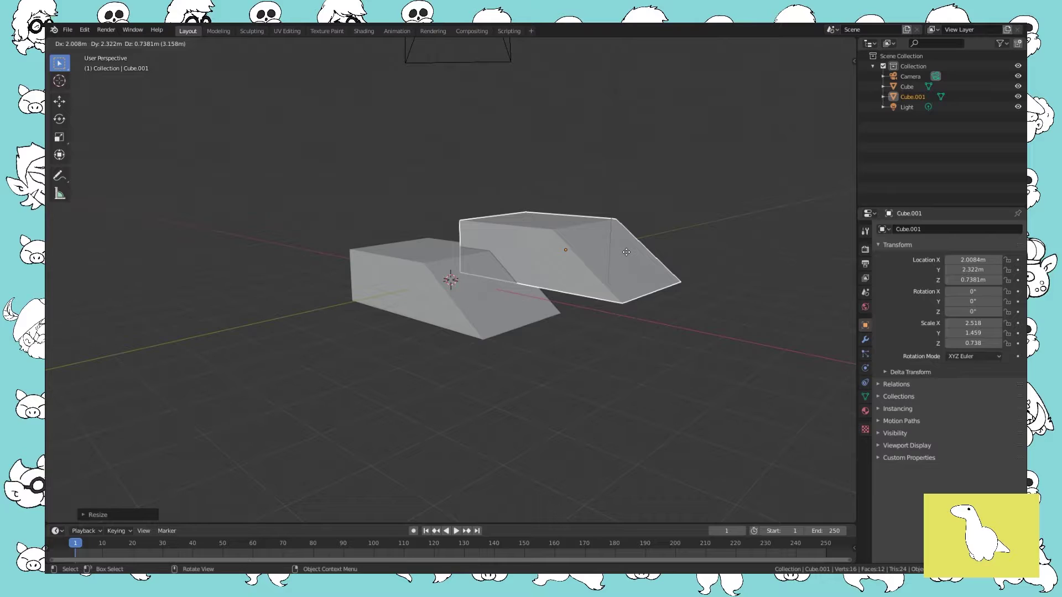
key("y")
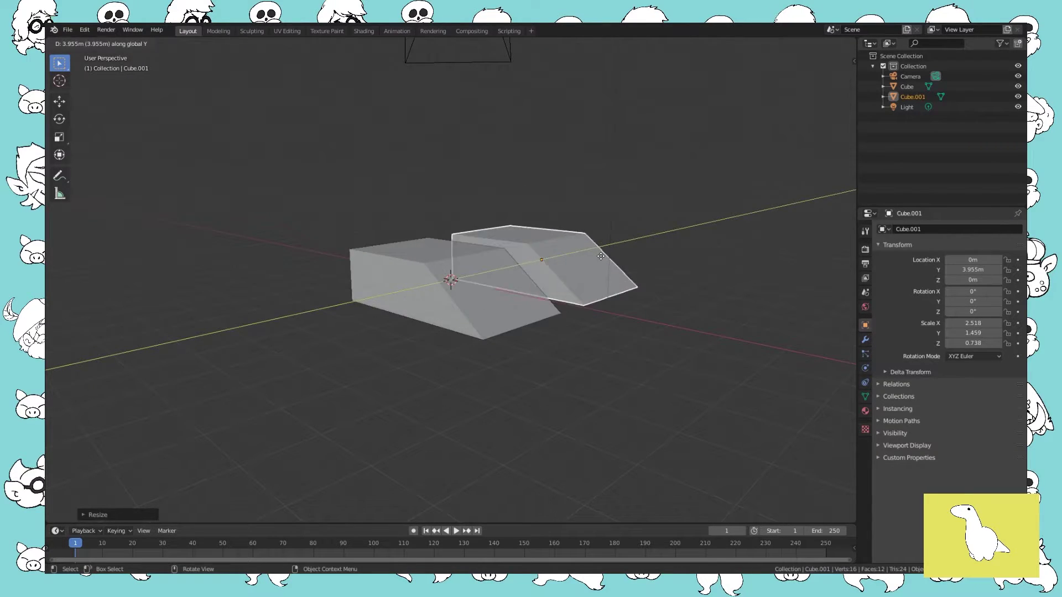
left_click(461, 304)
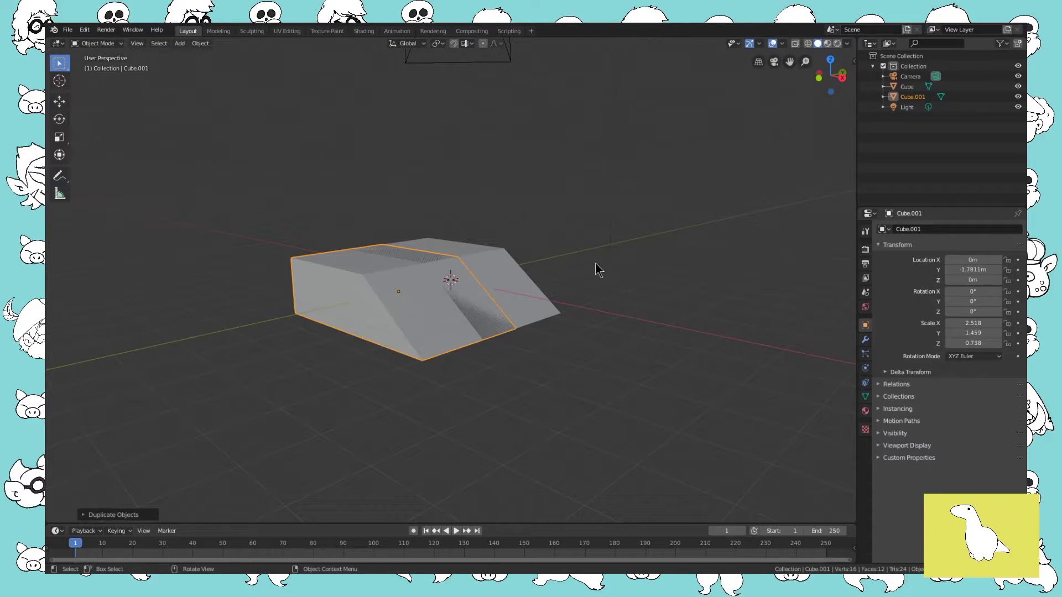
key("s")
key("y")
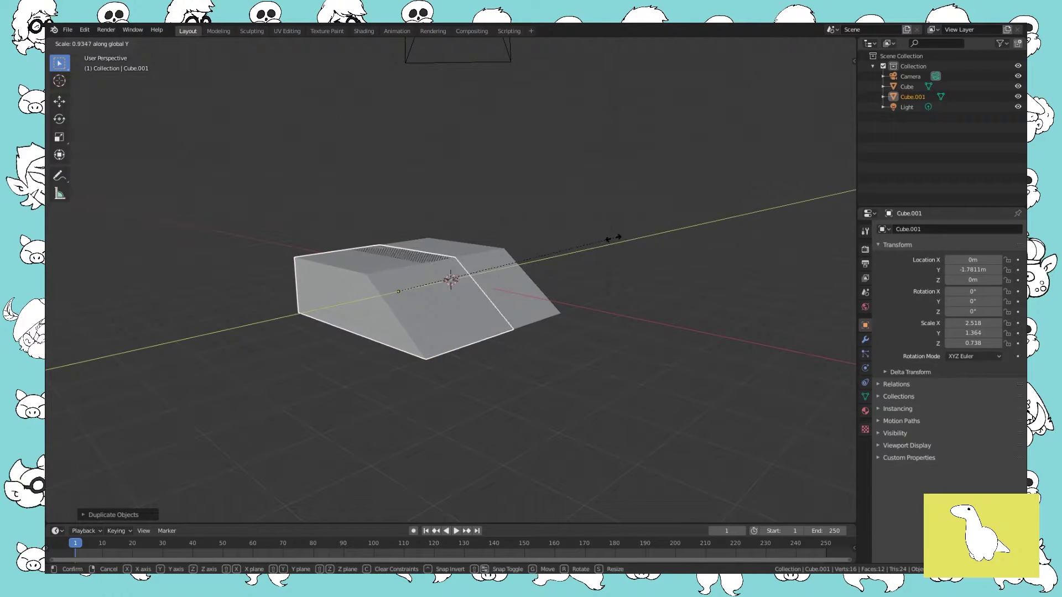
left_click(507, 260)
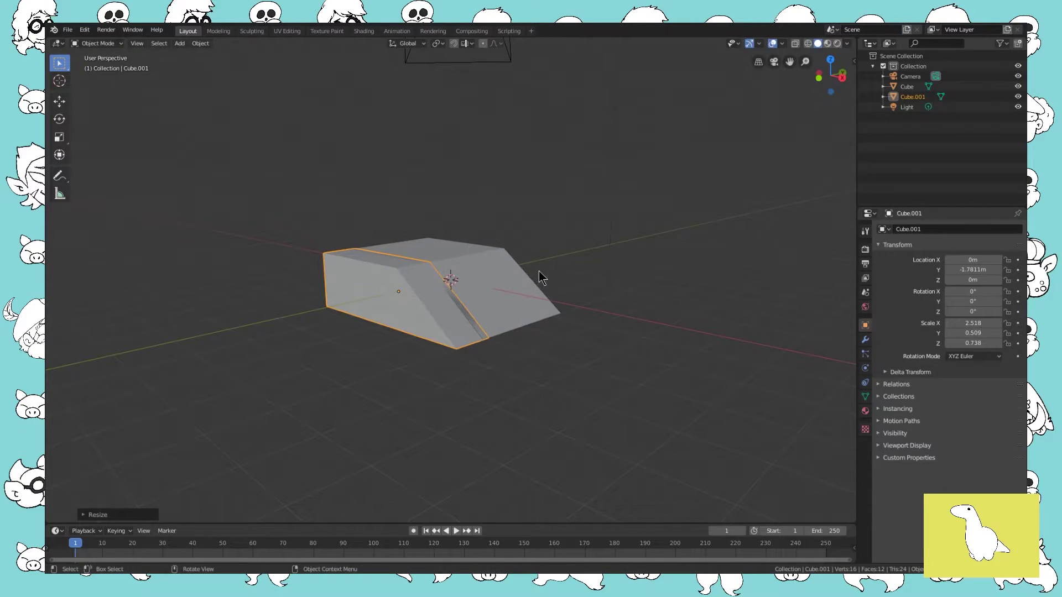
key("s")
left_click(578, 270)
middle_click_drag(577, 276, 647, 277)
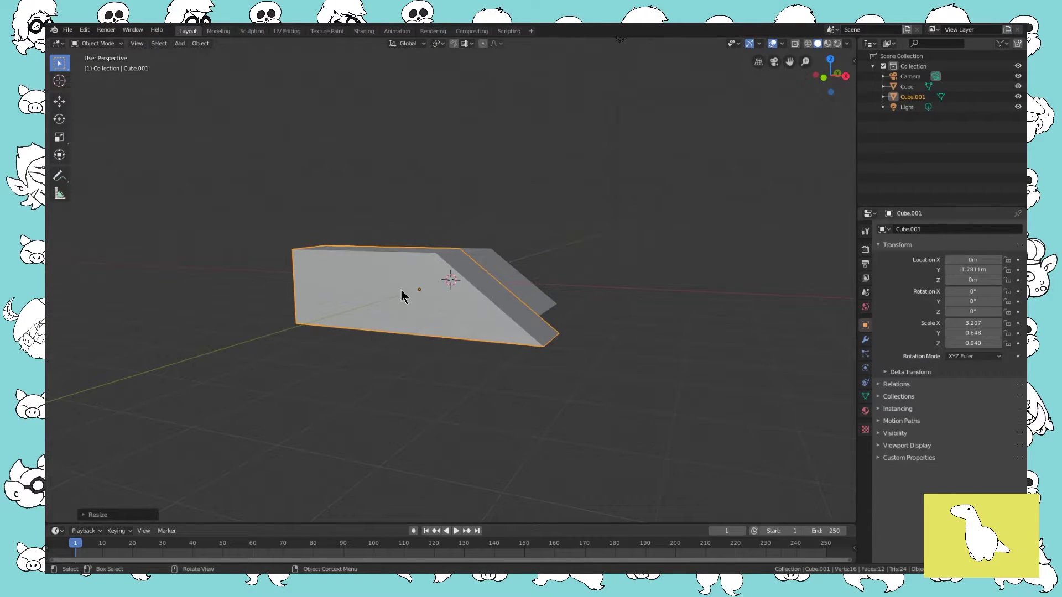
middle_click_drag(400, 308, 383, 273)
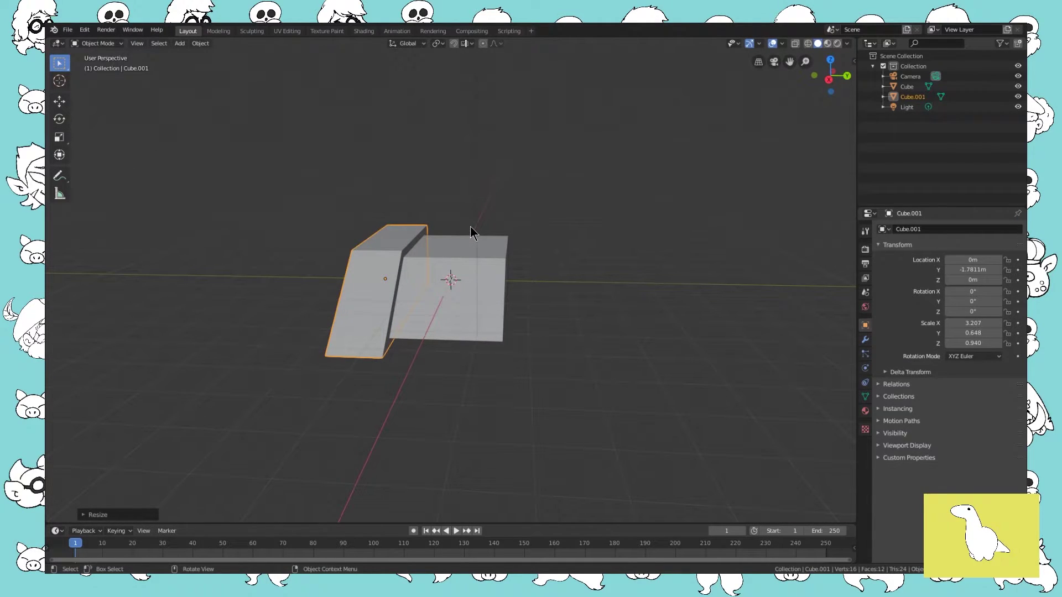
Duplicate the tread along Y to the opposite side of the body as Cube.002.
key("shift+d")
key("y")
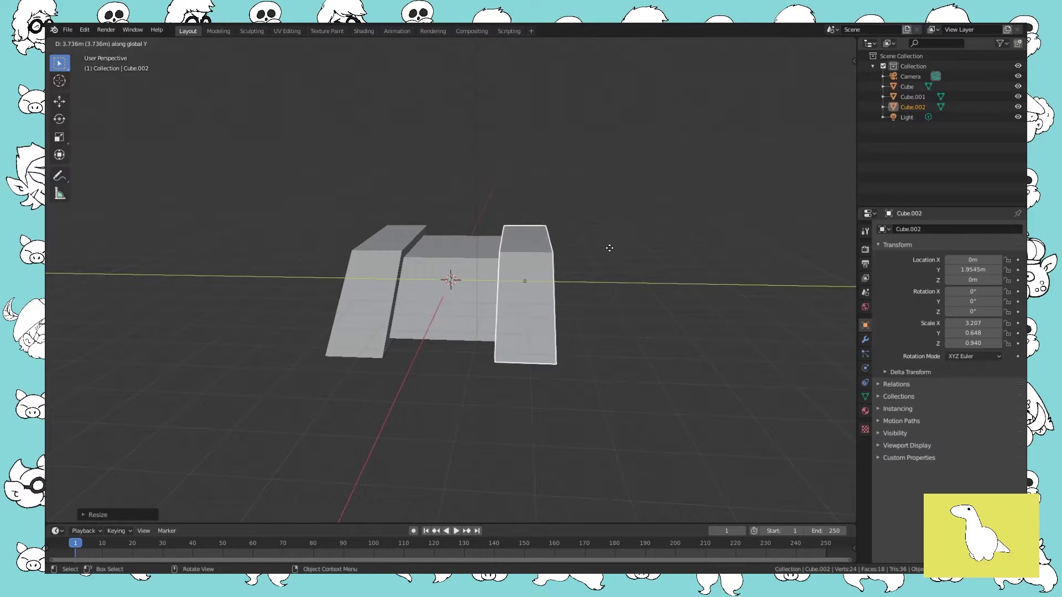
left_click(609, 246)
middle_click_drag(609, 248, 600, 305)
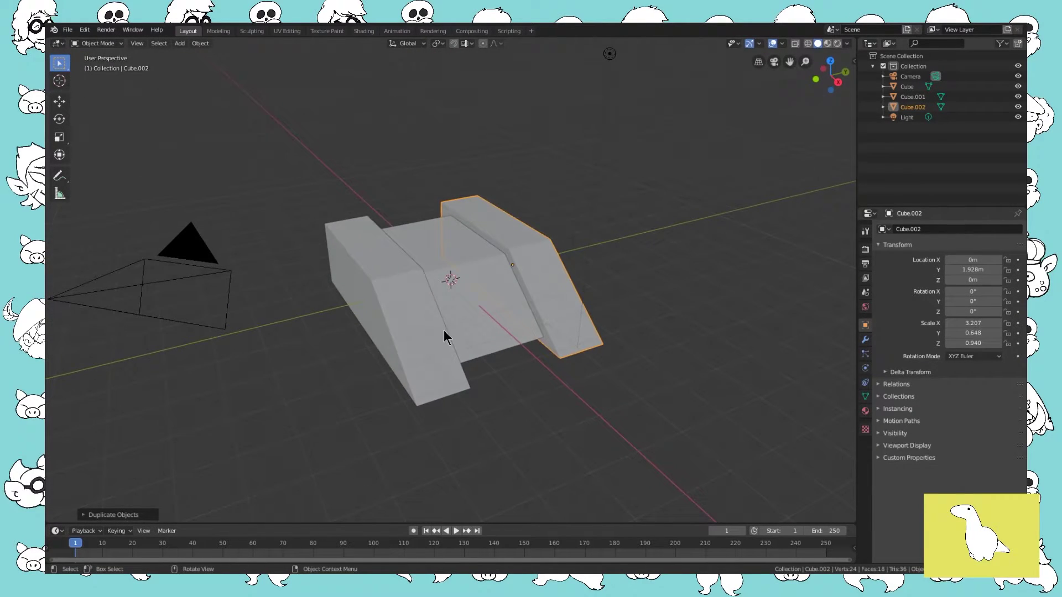
middle_click_drag(460, 308, 475, 311)
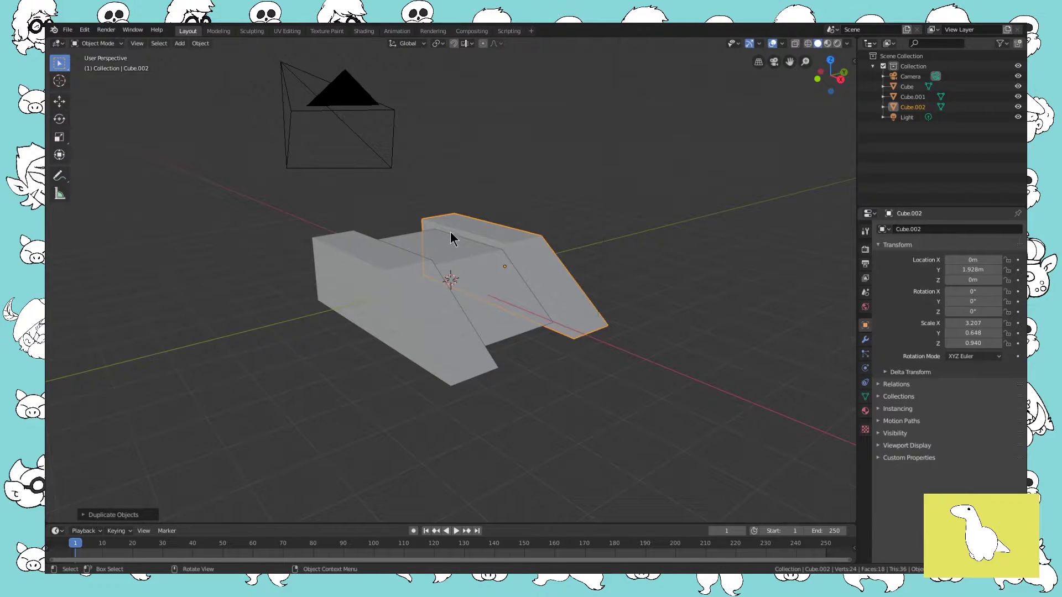
middle_click_drag(449, 268, 437, 266)
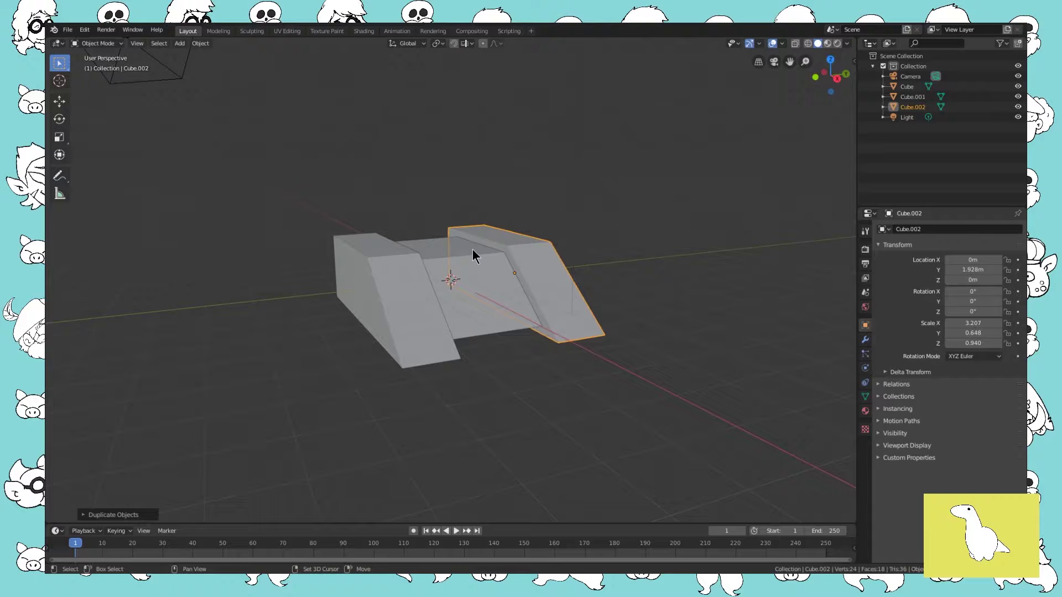
Add a new cube and raise it along Z onto the body.
key("shift+a")
mouse_move(473, 250)
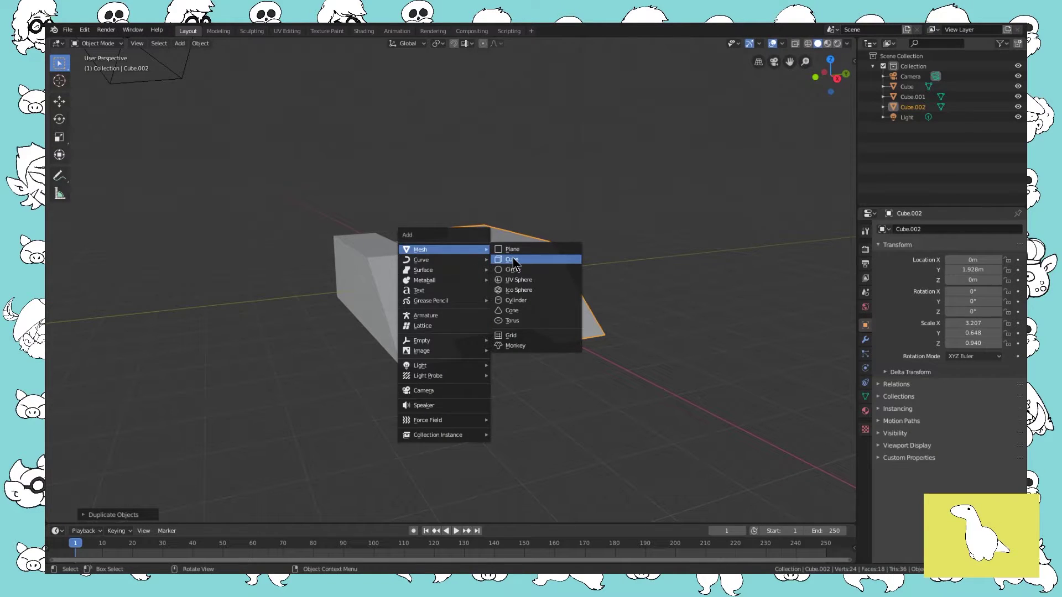
left_click(548, 258)
key("g")
key("z")
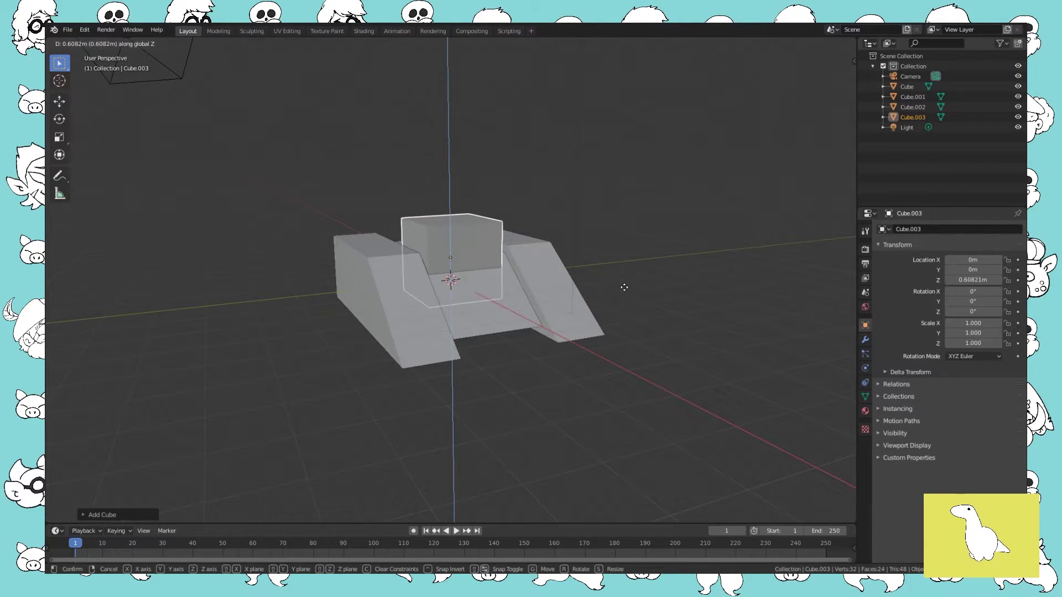
left_click(623, 276)
middle_click_drag(622, 276, 643, 374)
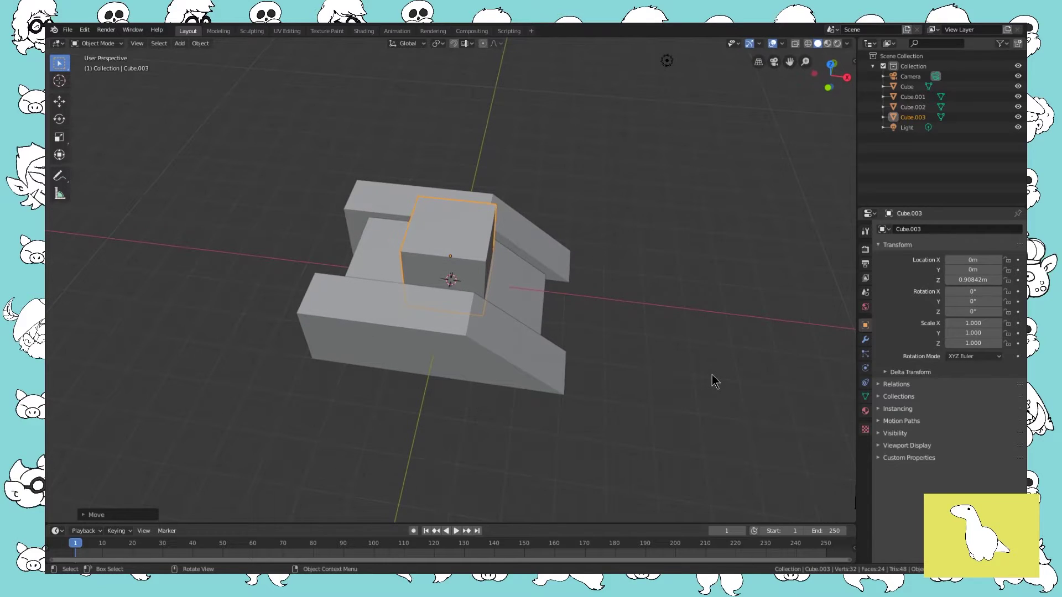
Shift the new cube along X to -1.1866 m.
key("g")
key("x")
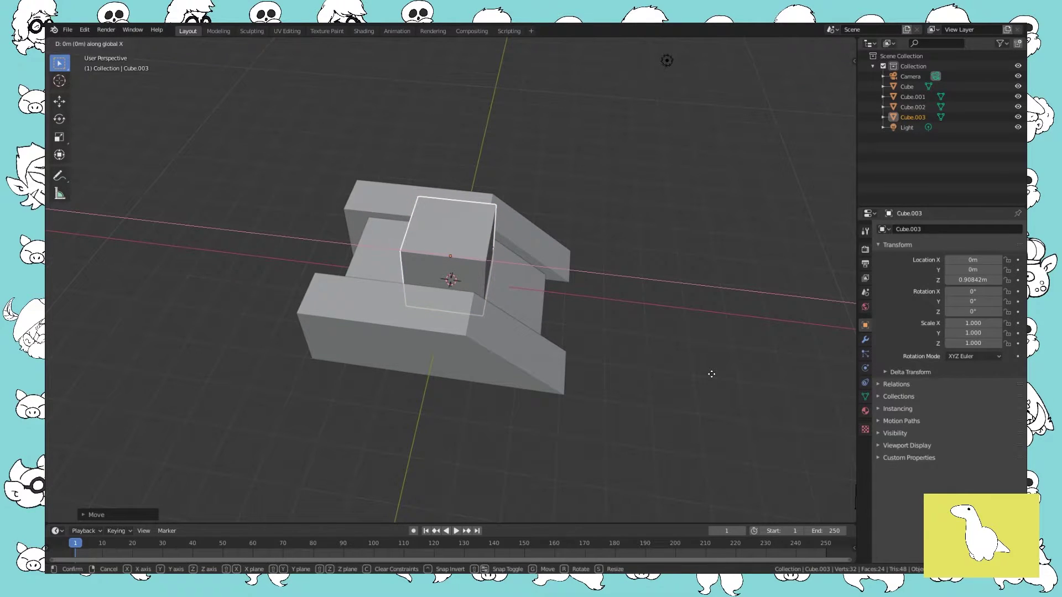
left_click(663, 368)
middle_click_drag(664, 367, 692, 370)
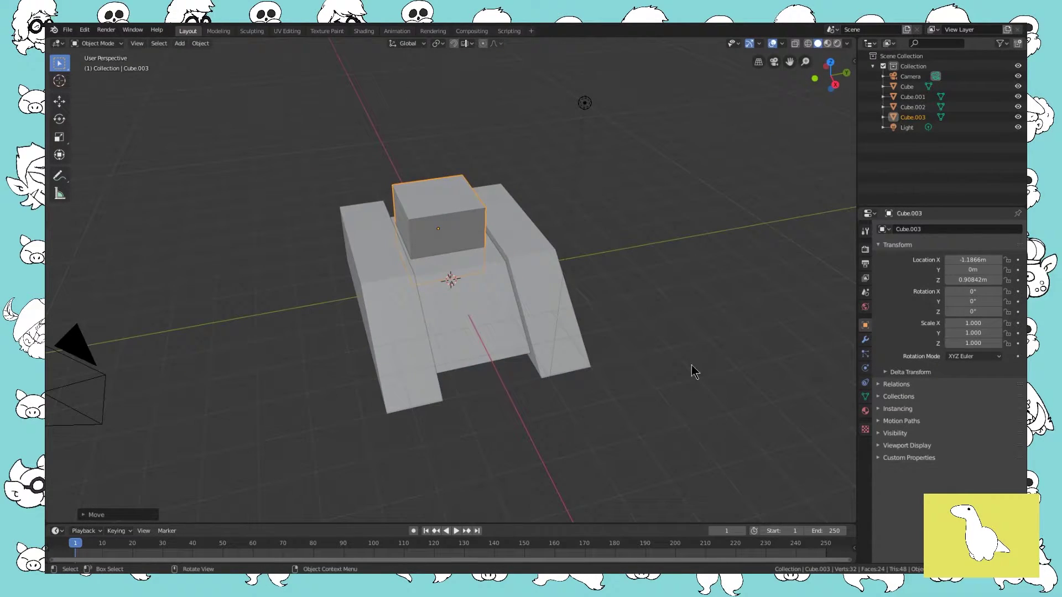
Shrink the turret cube to 0.740 and flatten its height to 0.482.
key("s")
left_click(658, 350)
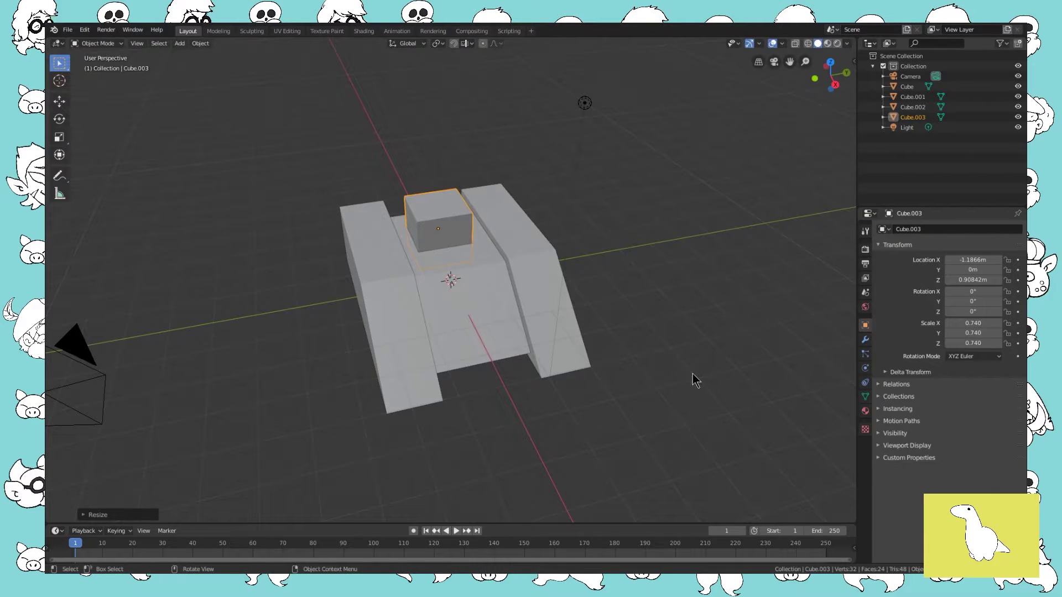
key("s")
key("z")
left_click(628, 355)
middle_click_drag(628, 355, 509, 361)
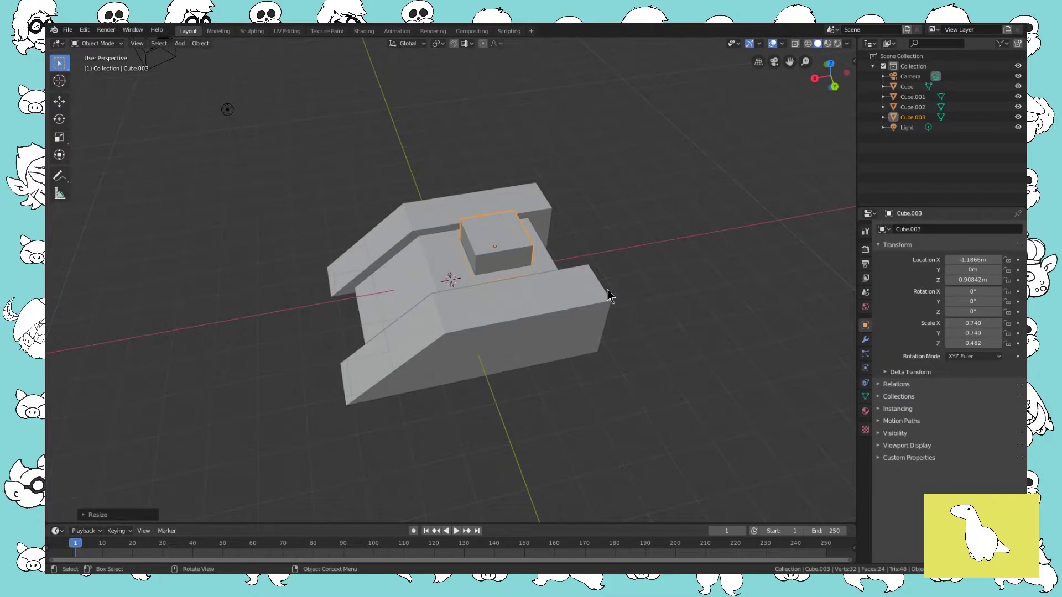
Enlarge the turret to 0.892×0.892×0.581 and select its top face in Edit Mode.
key("s")
left_click(628, 298)
key("Tab")
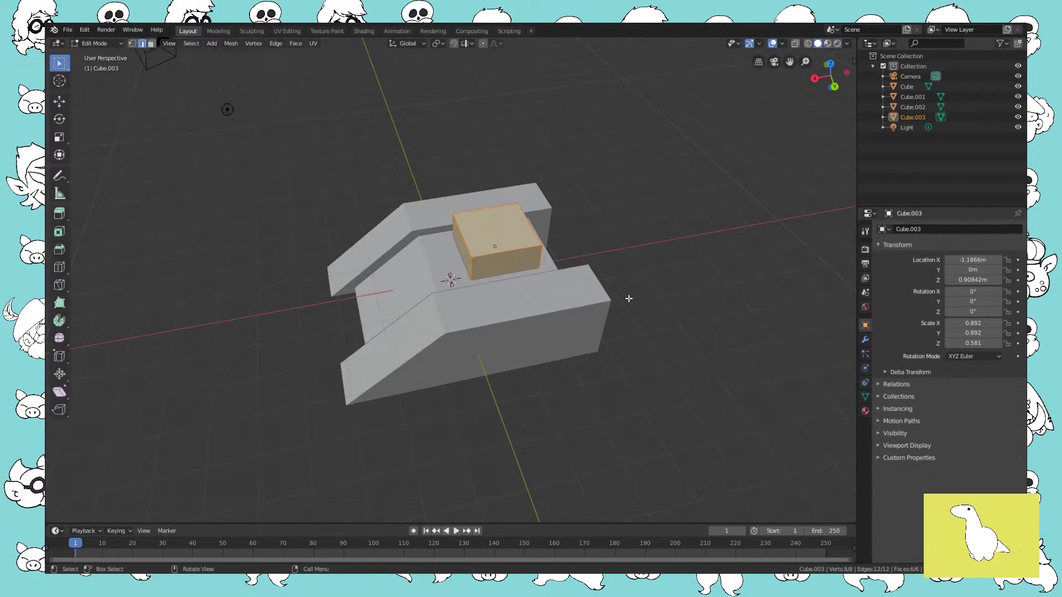
middle_click_drag(628, 298, 566, 284)
left_click(491, 223)
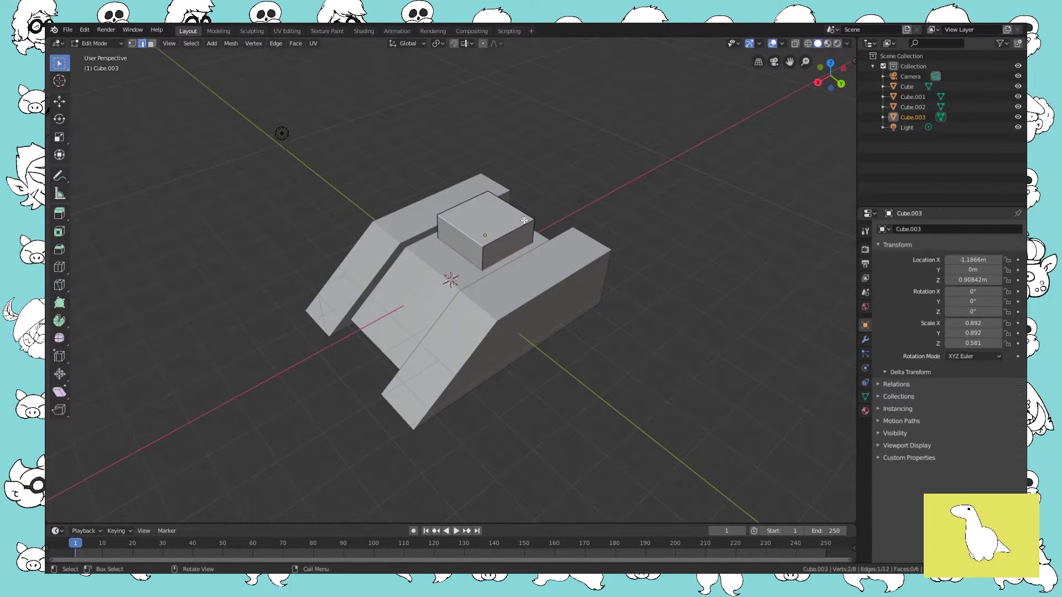
key("3")
left_click(511, 221)
Shrink and raise the turret's top face to taper its sides, back in Object Mode.
middle_click_drag(626, 236, 667, 284)
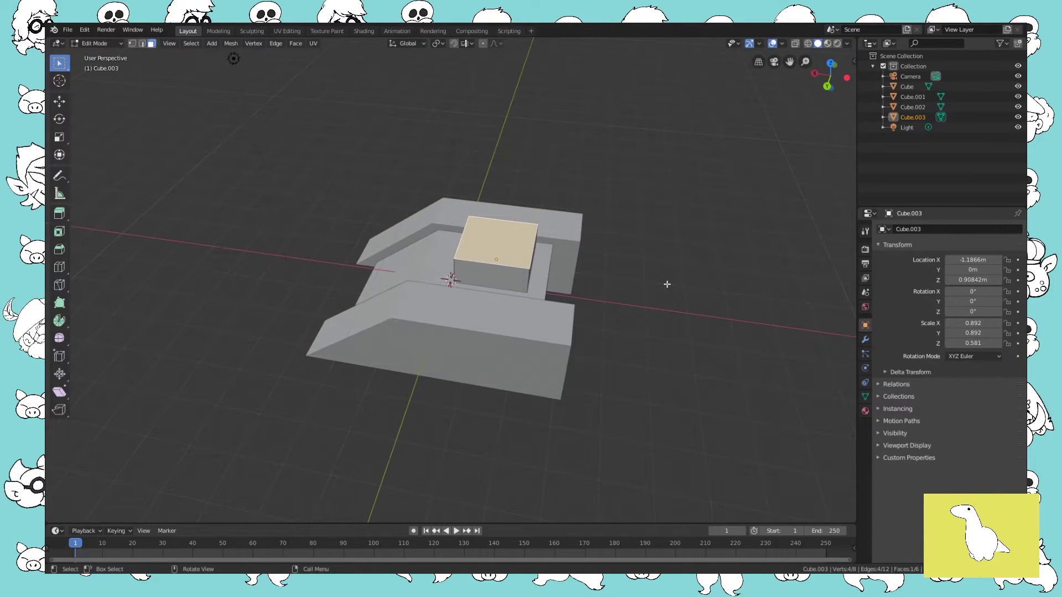
key("s")
left_click(694, 283)
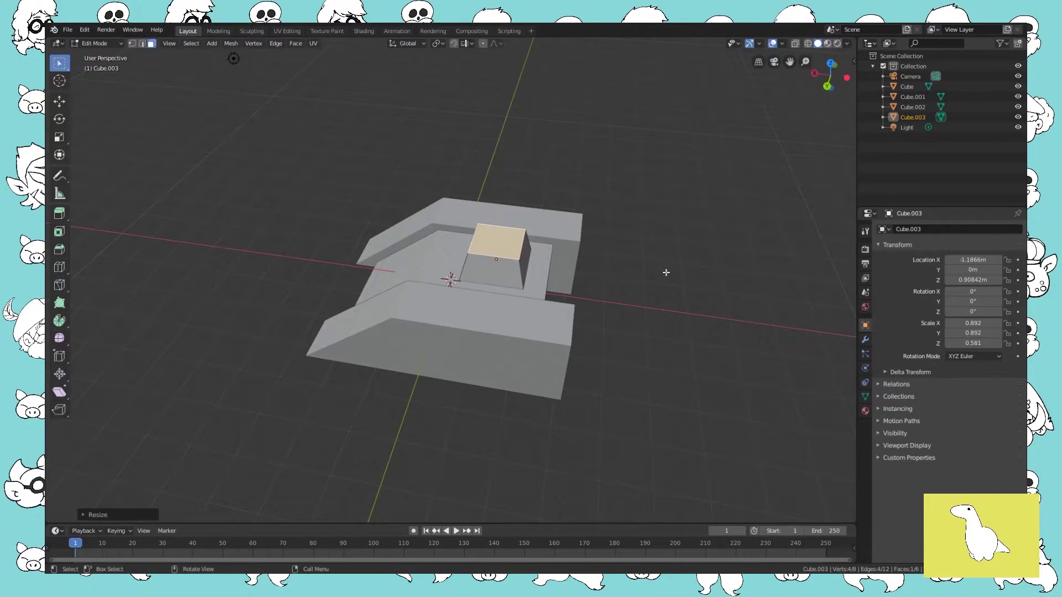
key("g")
key("z")
left_click(665, 260)
middle_click_drag(665, 260, 686, 276)
key("Tab")
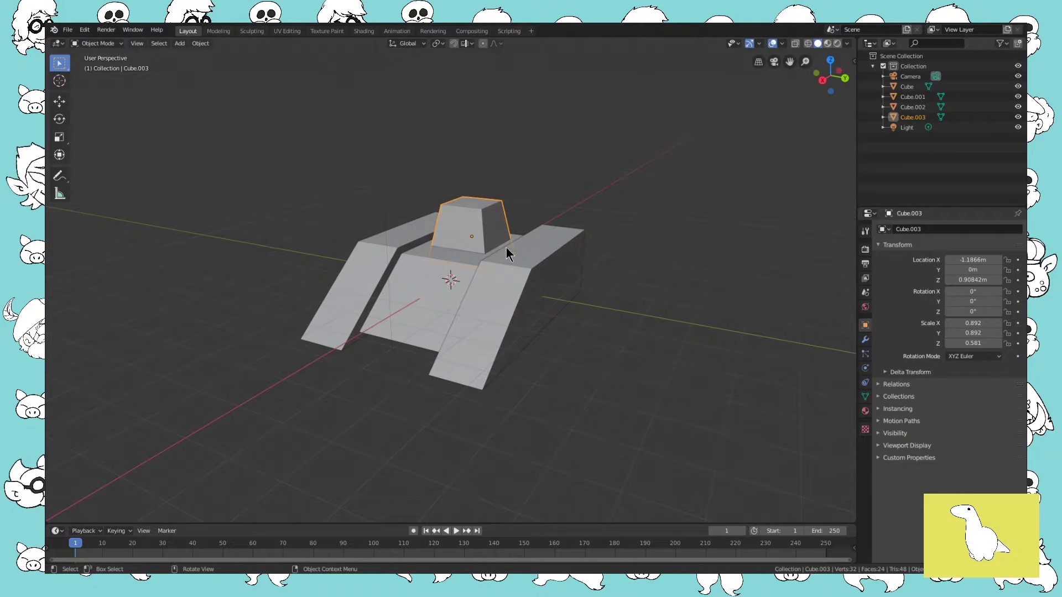
middle_click_drag(515, 241, 578, 241)
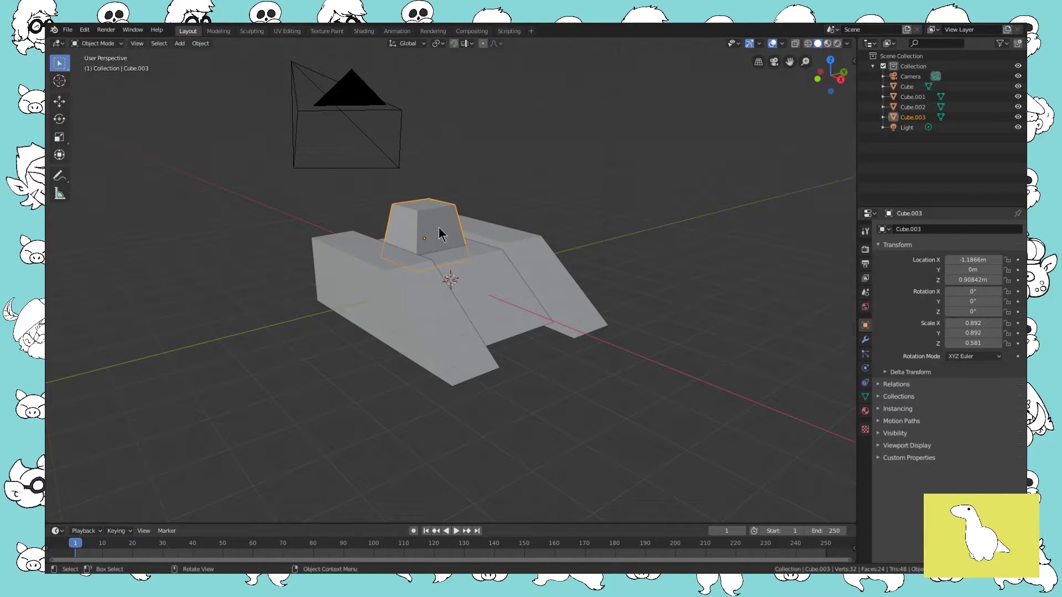
Inset the turret's front face in Edit Mode.
key("Tab")
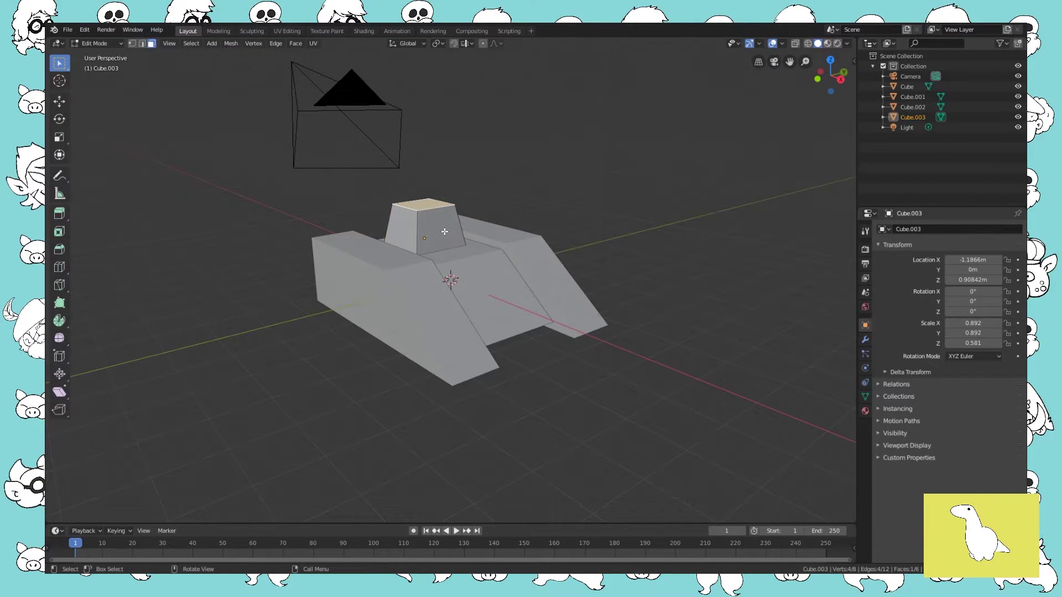
left_click(445, 231)
middle_click_drag(445, 232, 574, 231)
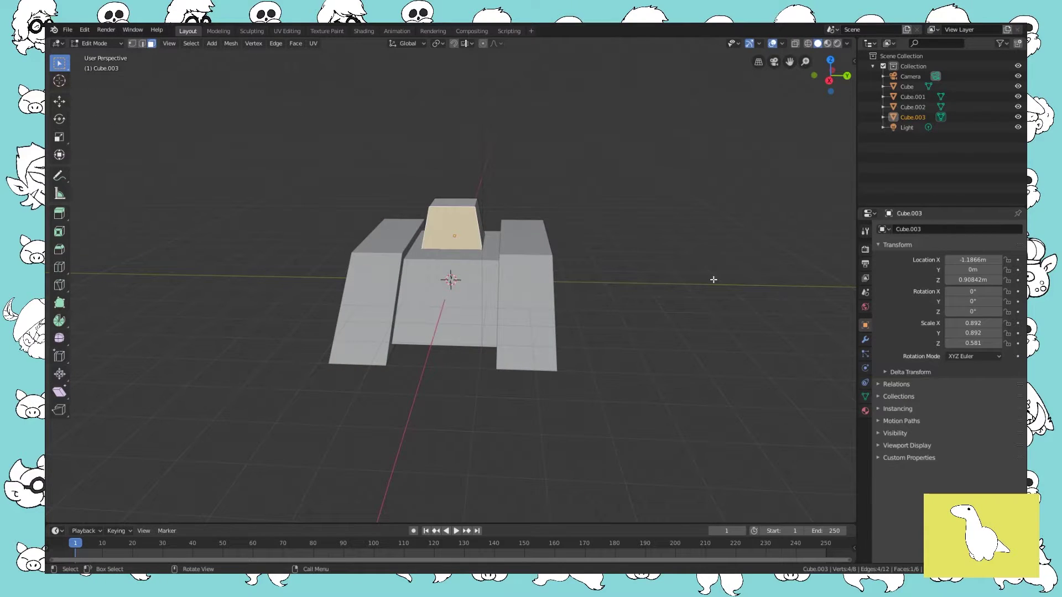
key("i")
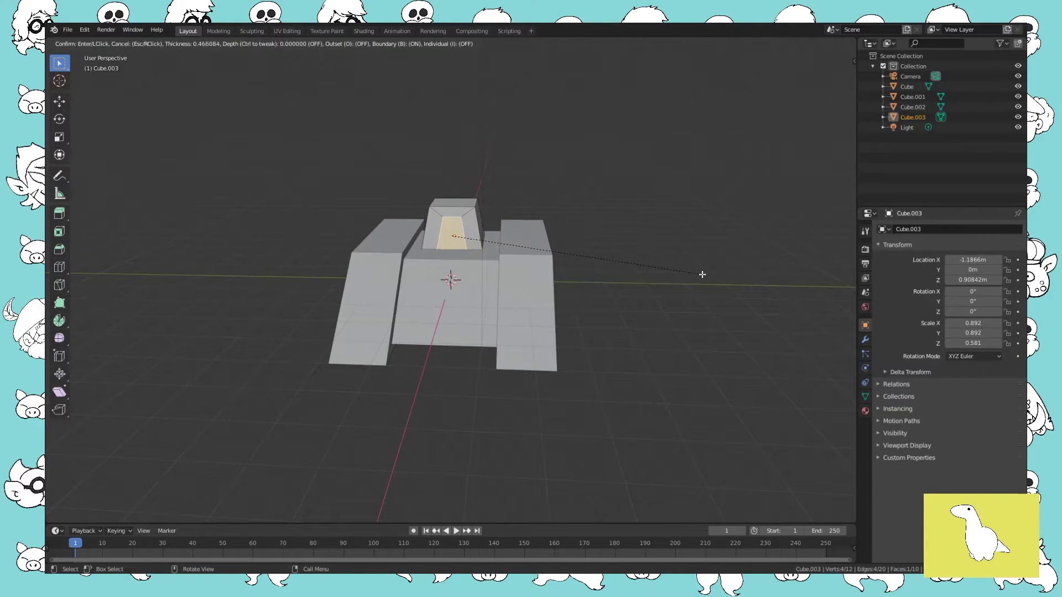
left_click(706, 275)
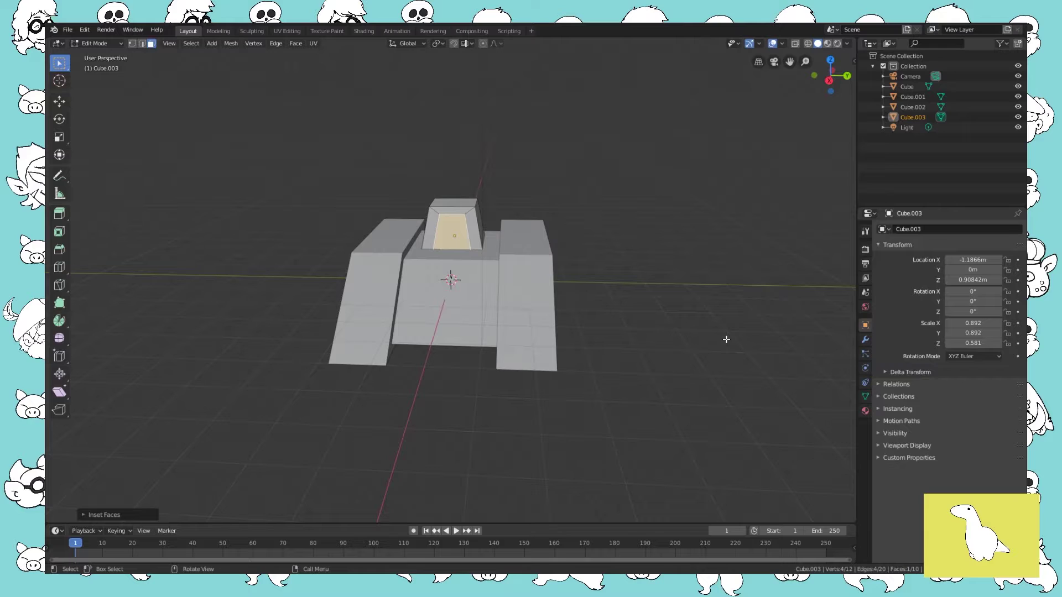
mouse_move(724, 339)
middle_mouse_down()
mouse_move(631, 325)
mouse_move(726, 329)
middle_mouse_up()
Scale the inset panel on Z, raise it, and tilt it around Y.
key("s")
key("z")
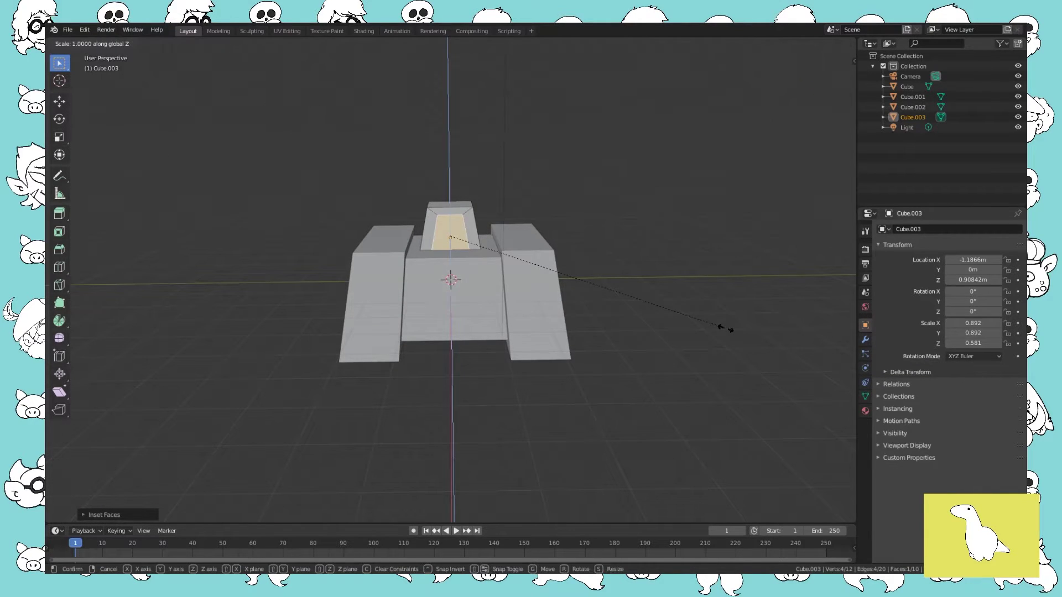
left_click(625, 263)
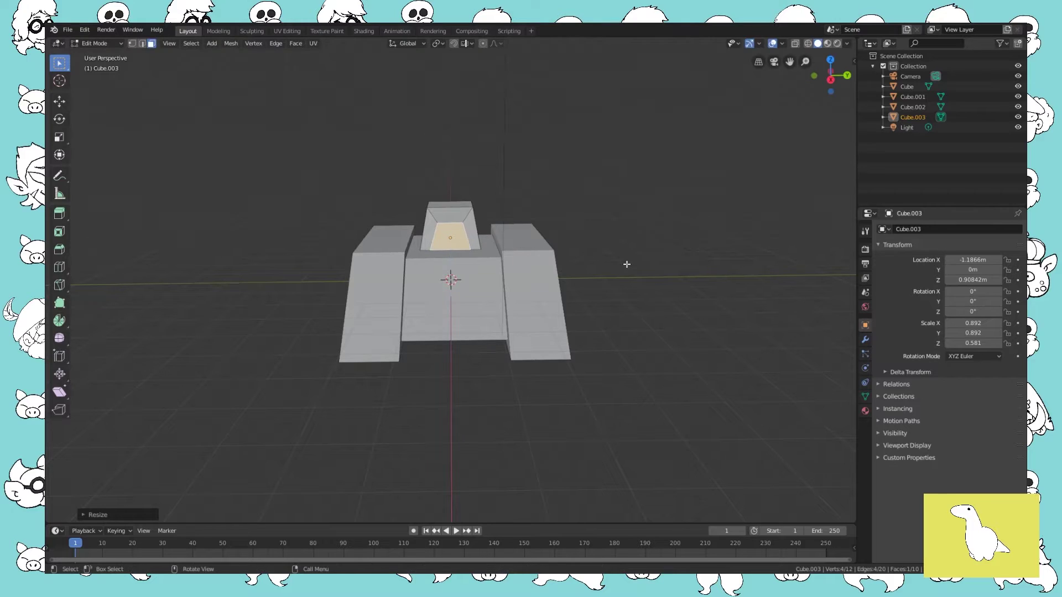
key("g")
key("z")
left_click(624, 256)
middle_click_drag(624, 256, 568, 265)
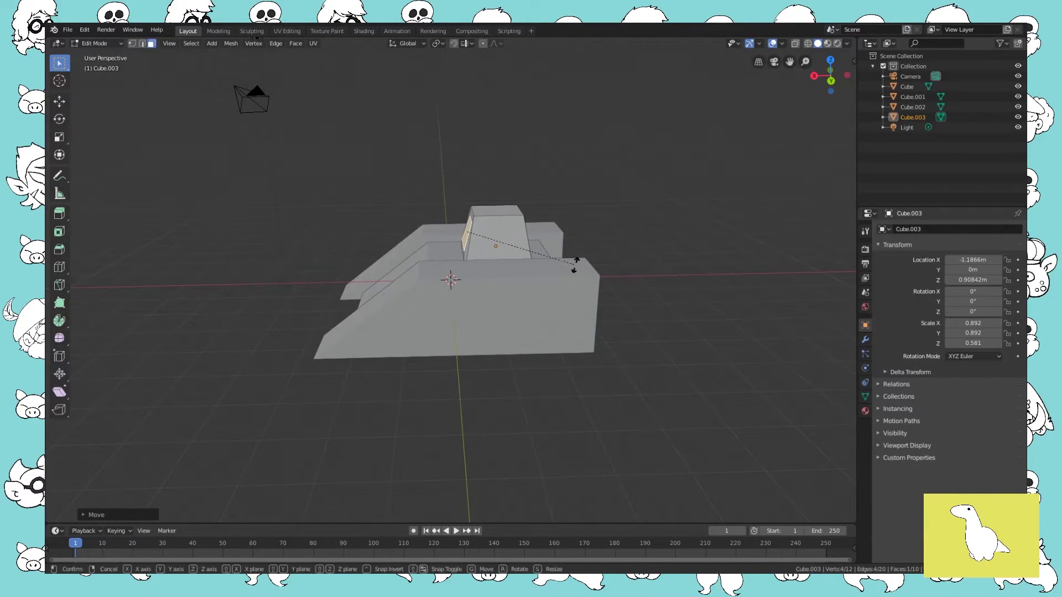
key("r")
key("y")
left_click(576, 256)
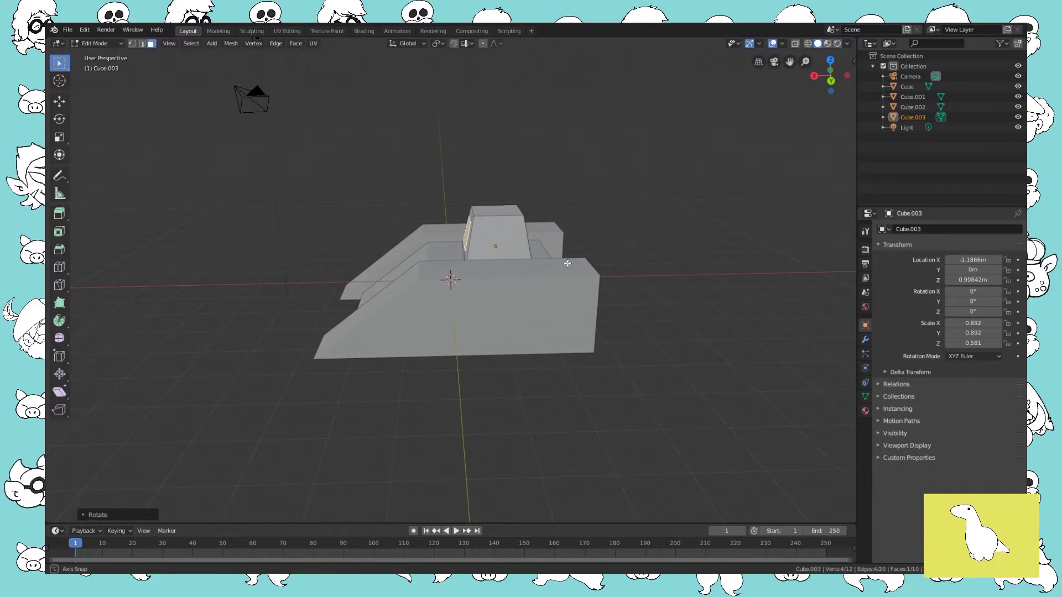
middle_click_drag(576, 256, 726, 325)
Narrow one inset-panel edge along Y, then reselect the front inset face.
key("2")
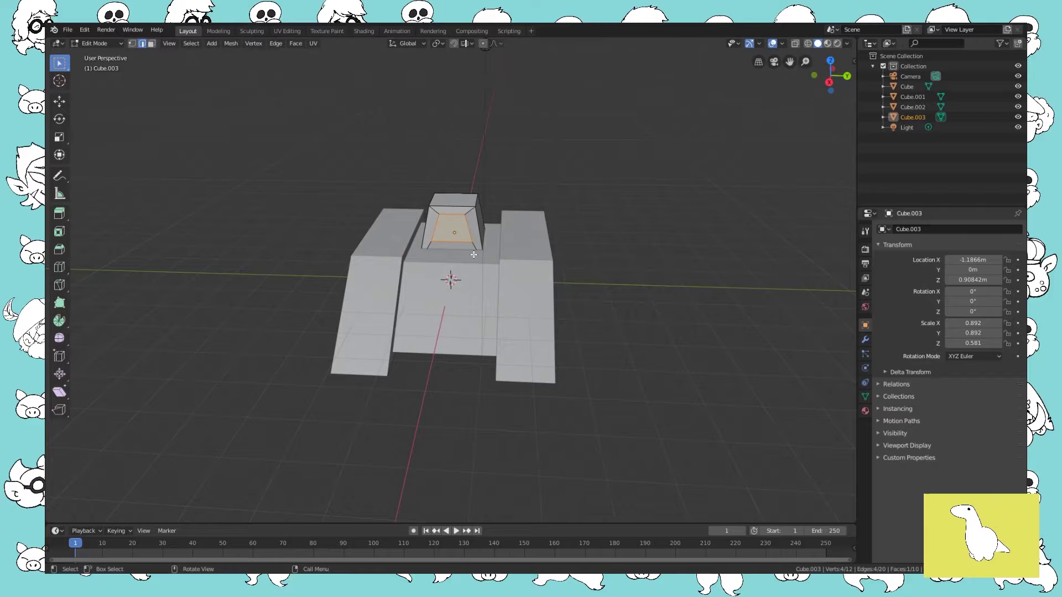
left_click(449, 241)
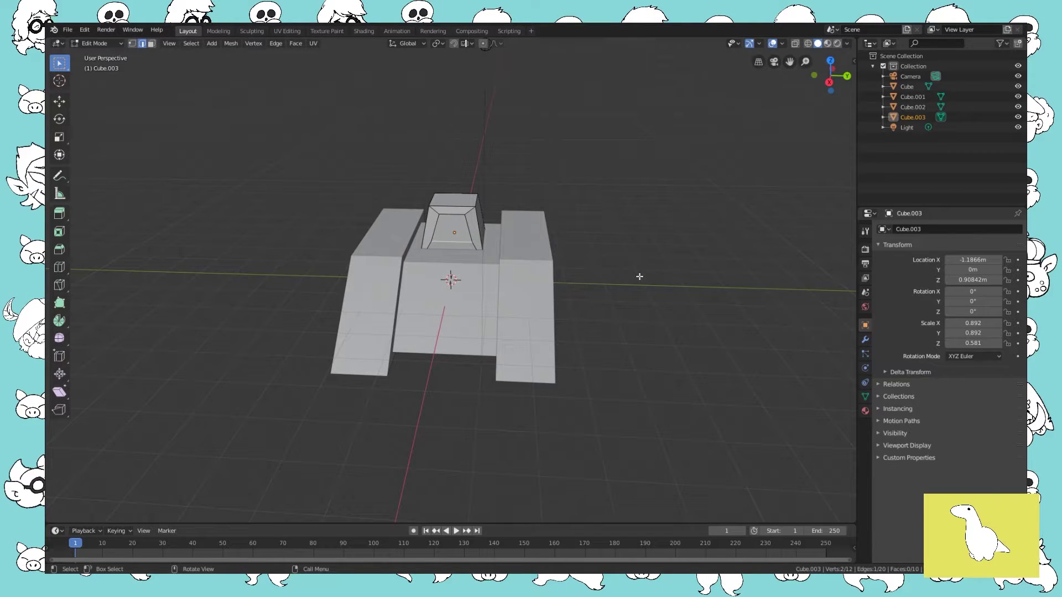
key("s")
key("y")
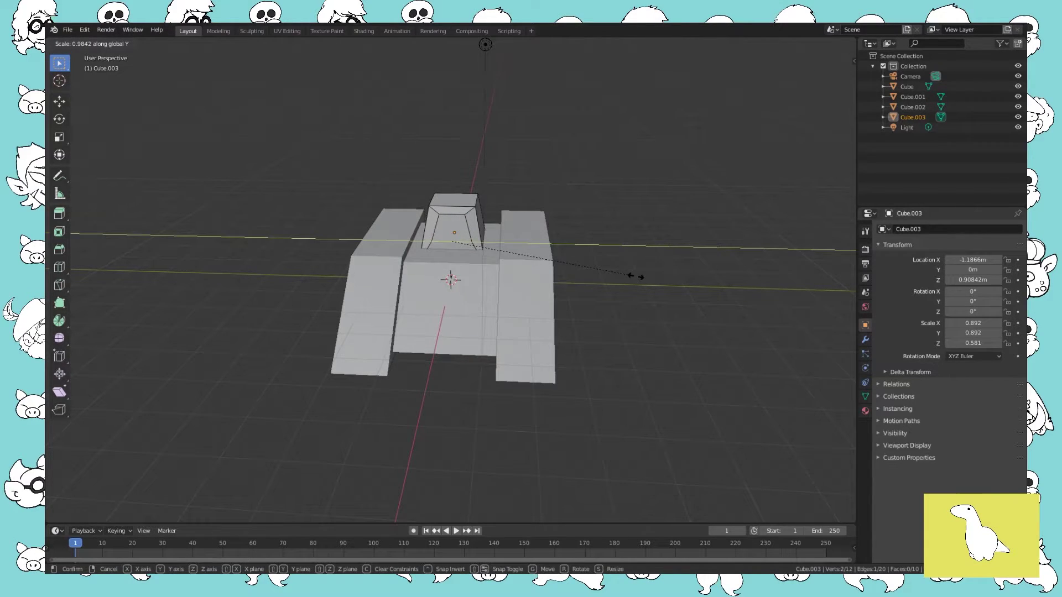
left_click(590, 261)
middle_click_drag(552, 258, 566, 258)
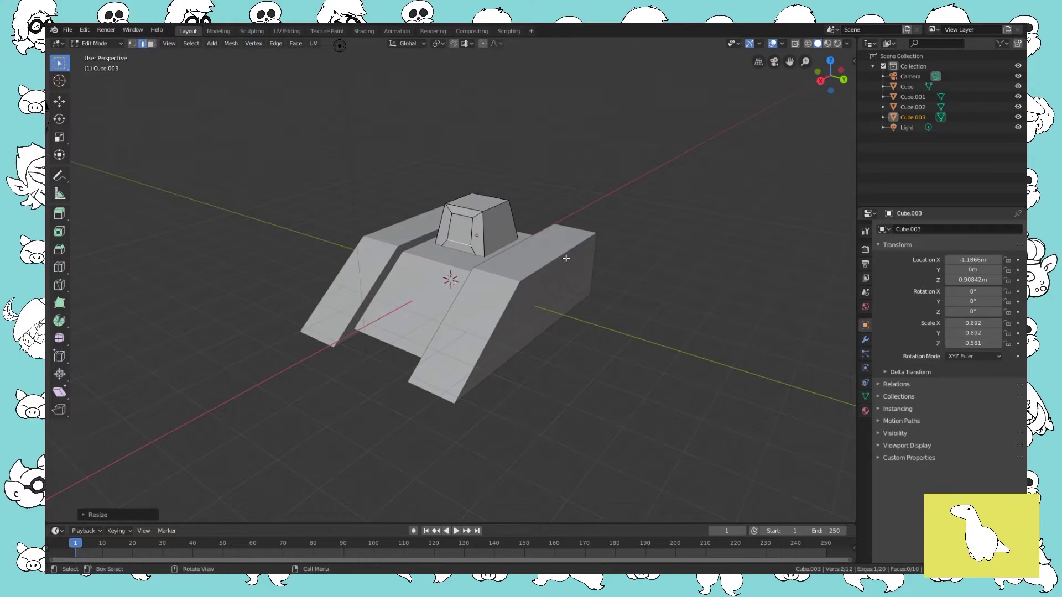
key("3")
left_click(456, 238)
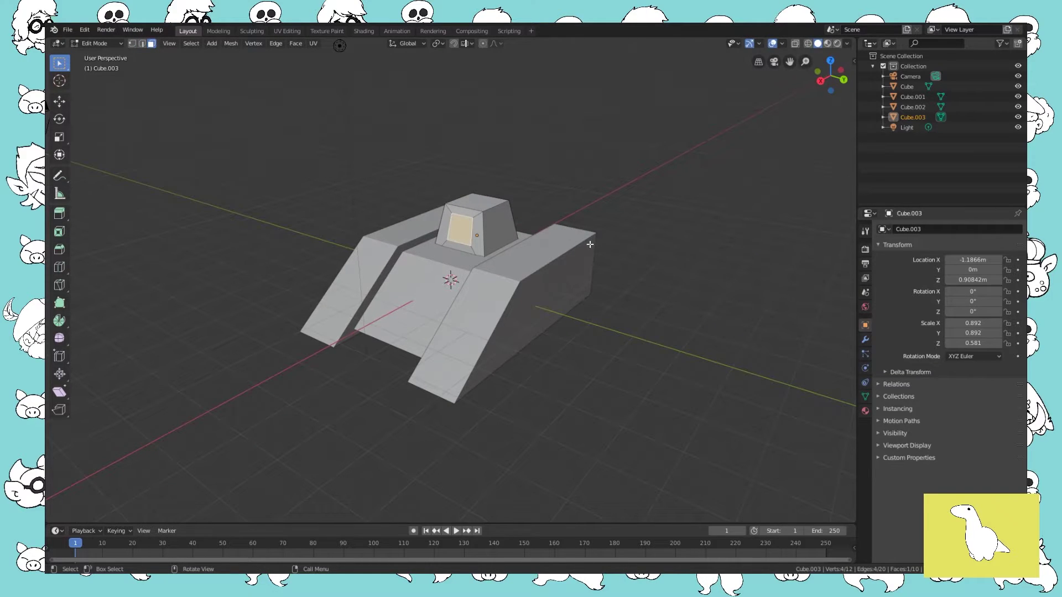
Extrude the turret's front face along X into a long barrel.
key("e")
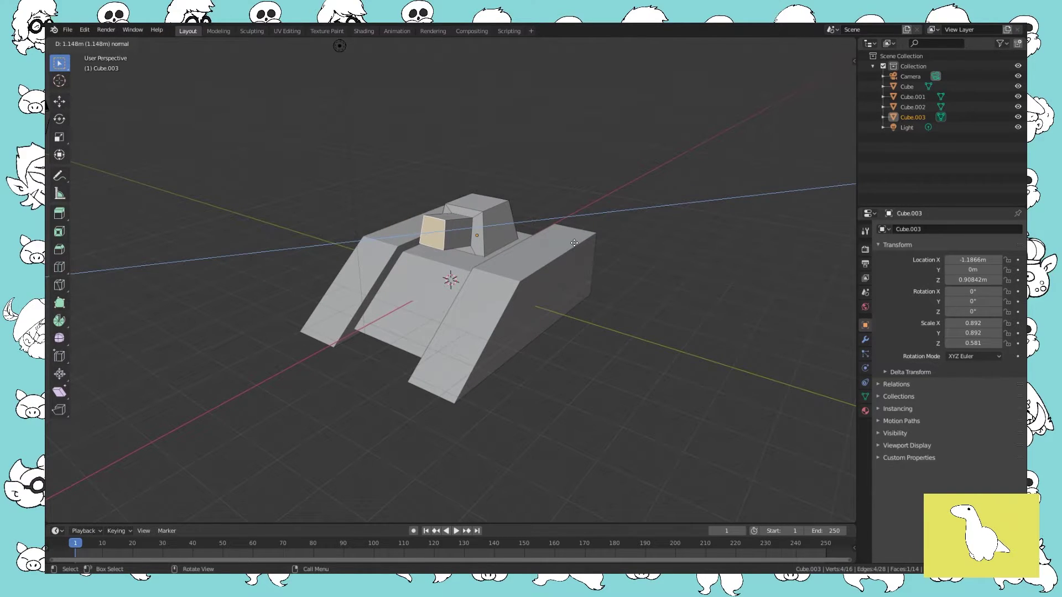
key("x")
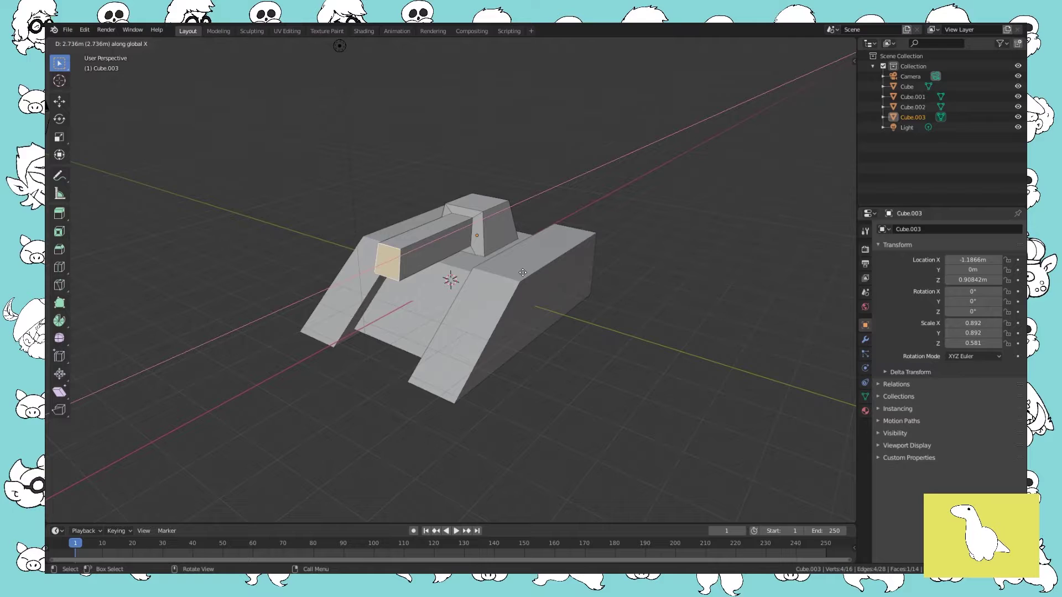
left_click(521, 277)
middle_click_drag(535, 283, 572, 273)
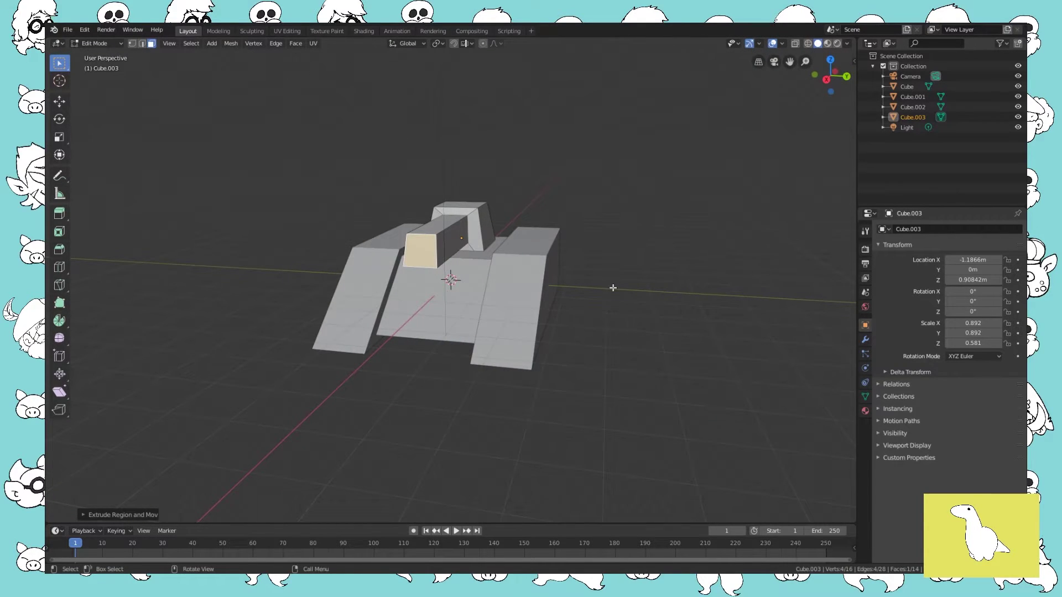
Extrude and enlarge the barrel's end into a wider muzzle block, then extrude it again.
key("e")
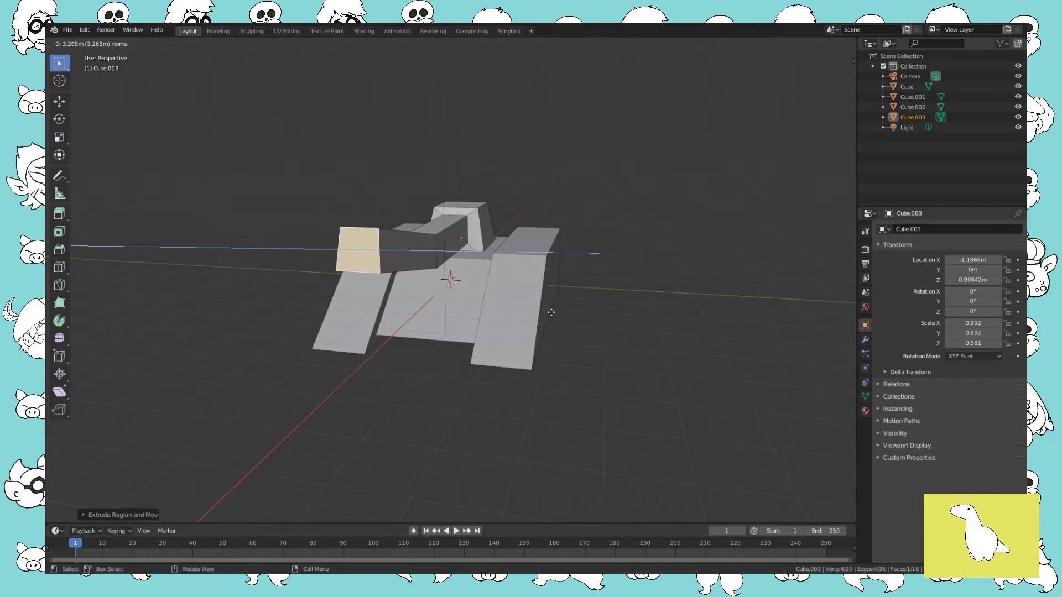
left_click(581, 305)
key("s")
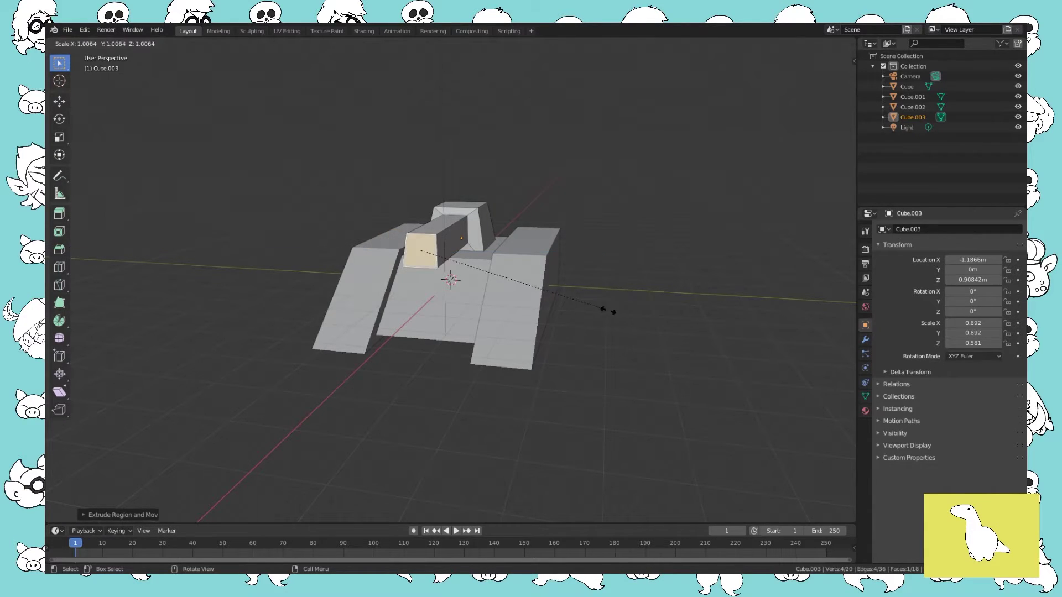
left_click(725, 318)
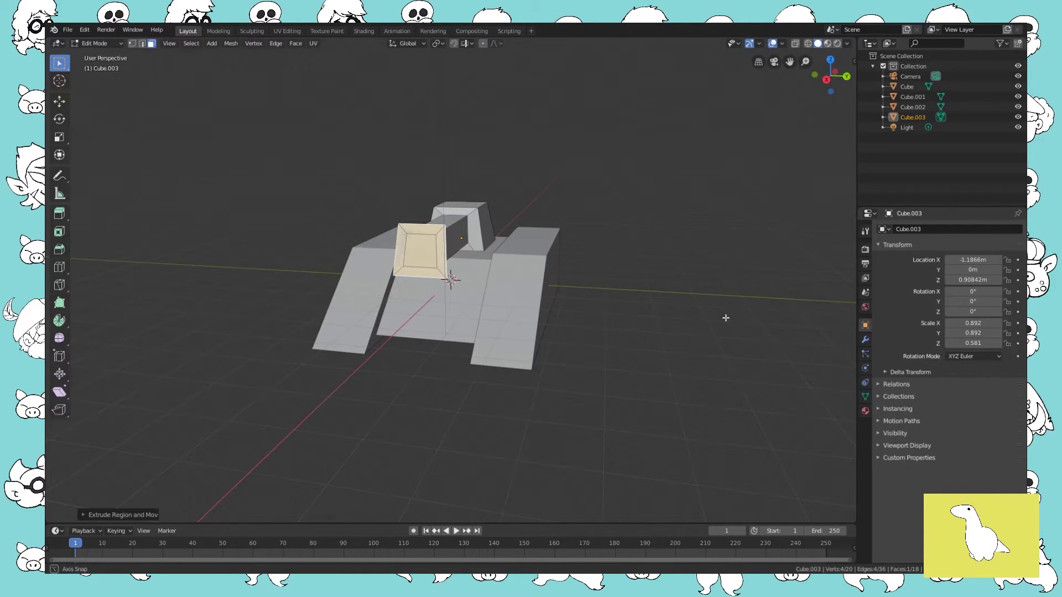
middle_click_drag(725, 317, 630, 316)
key("e")
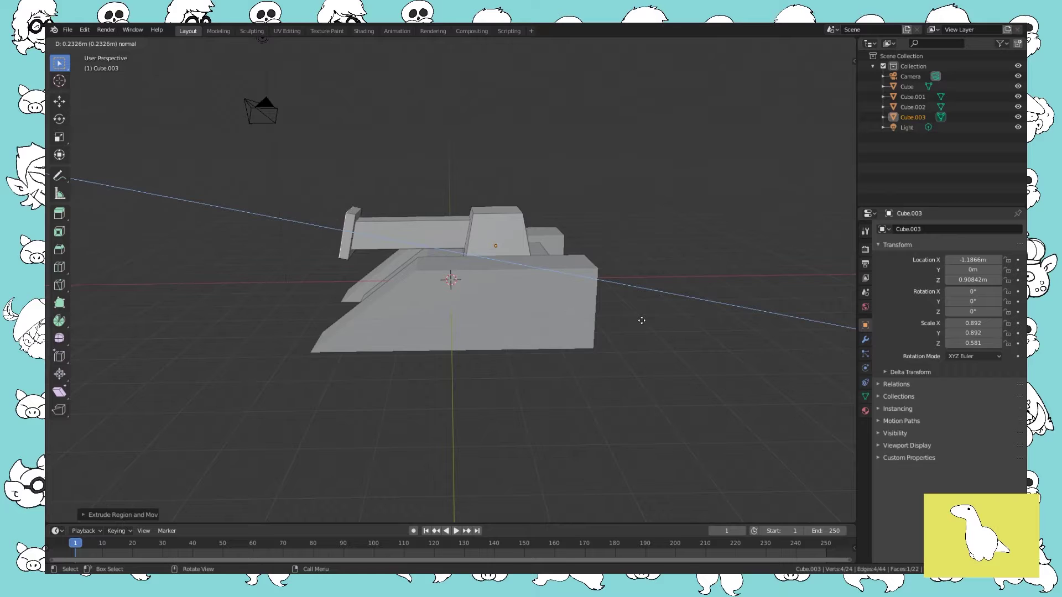
left_click(595, 321)
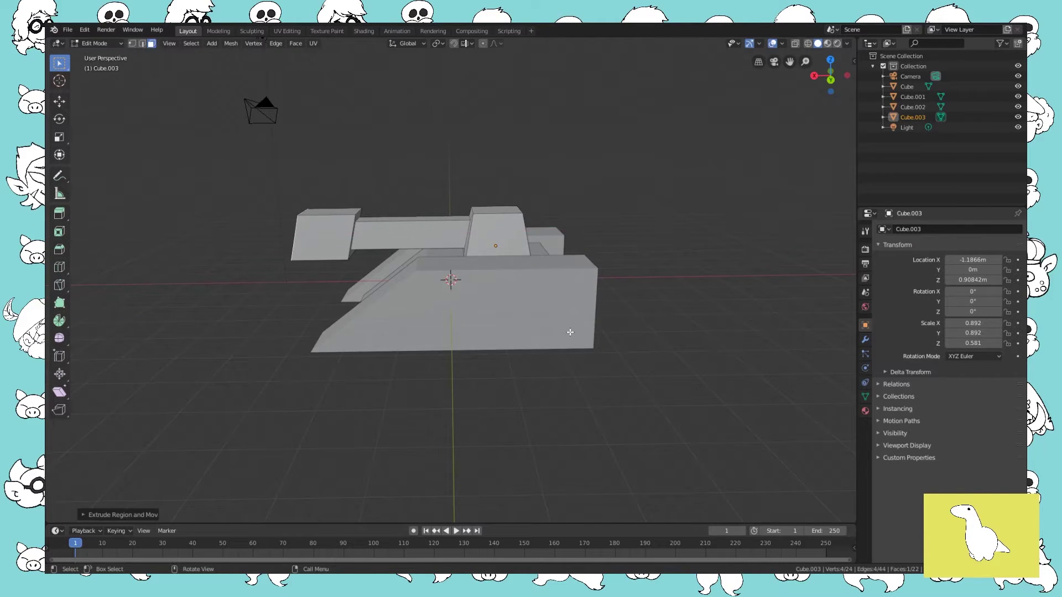
Inset the muzzle face, scale it on Z, and extrude it inward into a hollow bore.
middle_click_drag(572, 332, 695, 320)
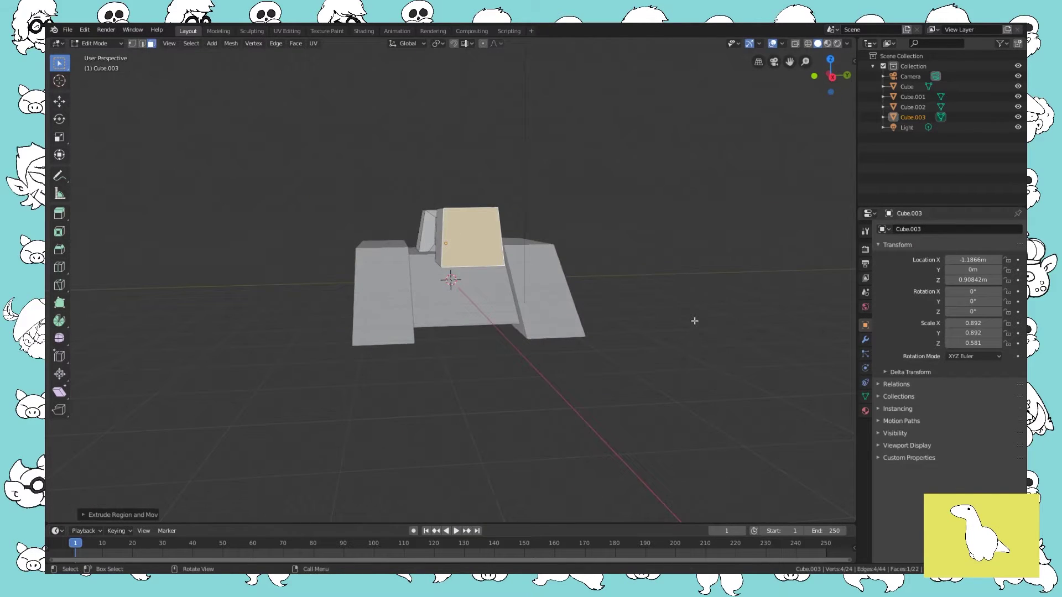
key("i")
left_click(732, 348)
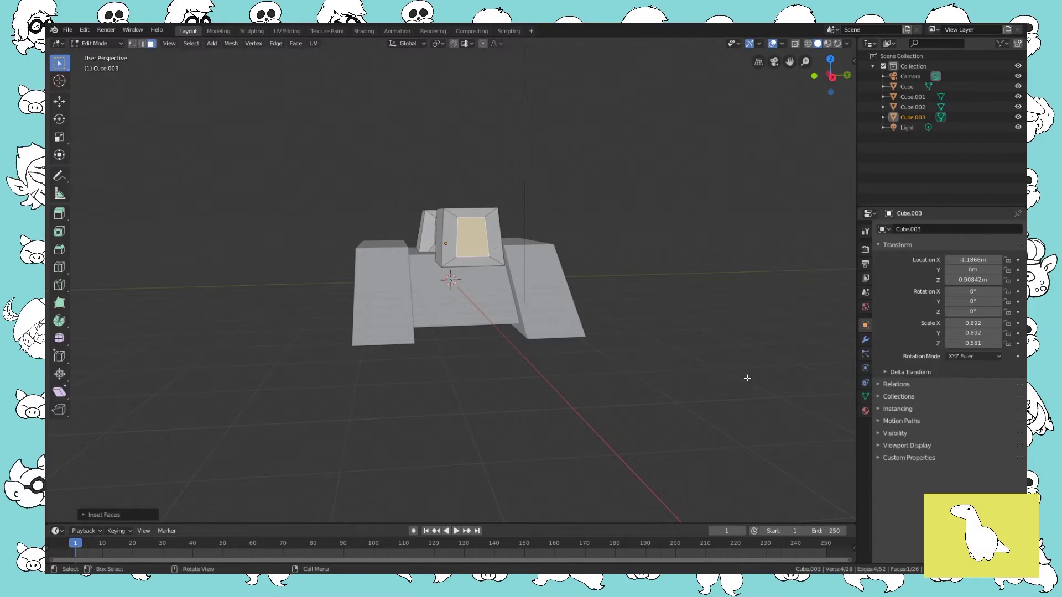
key("s")
key("z")
left_click(720, 339)
mouse_move(720, 339)
middle_mouse_down()
mouse_move(654, 349)
mouse_move(775, 341)
mouse_move(763, 360)
mouse_move(628, 353)
mouse_move(564, 367)
mouse_move(688, 350)
mouse_move(717, 333)
middle_mouse_up()
key("e")
left_click(683, 341)
key("Tab")
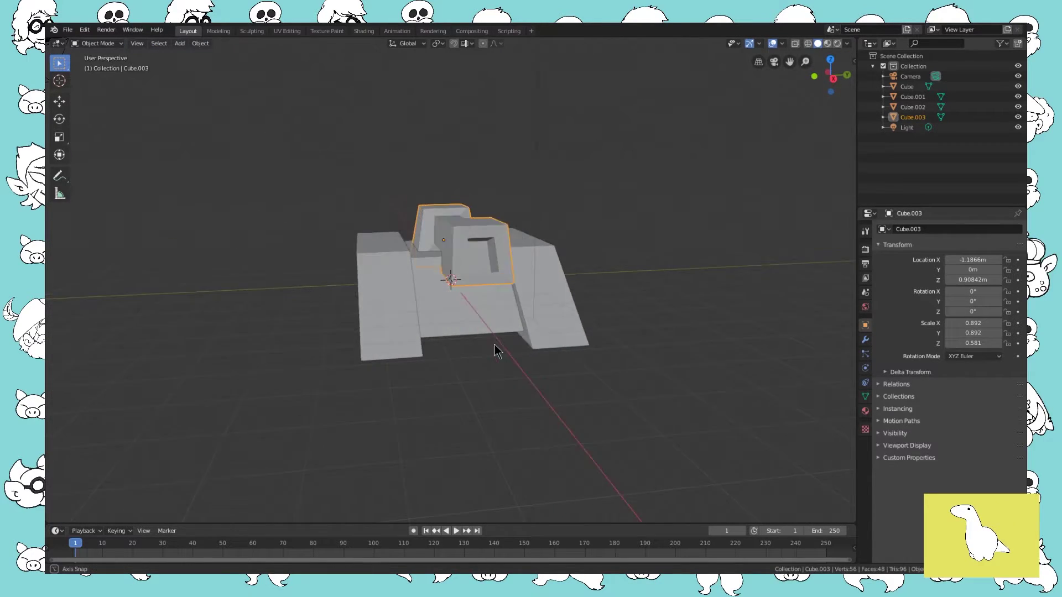
Select both treads, Cube.001 and Cube.002, and scale them up slightly.
middle_click_drag(495, 348, 575, 347)
left_click(427, 281)
middle_click_drag(427, 280, 486, 325)
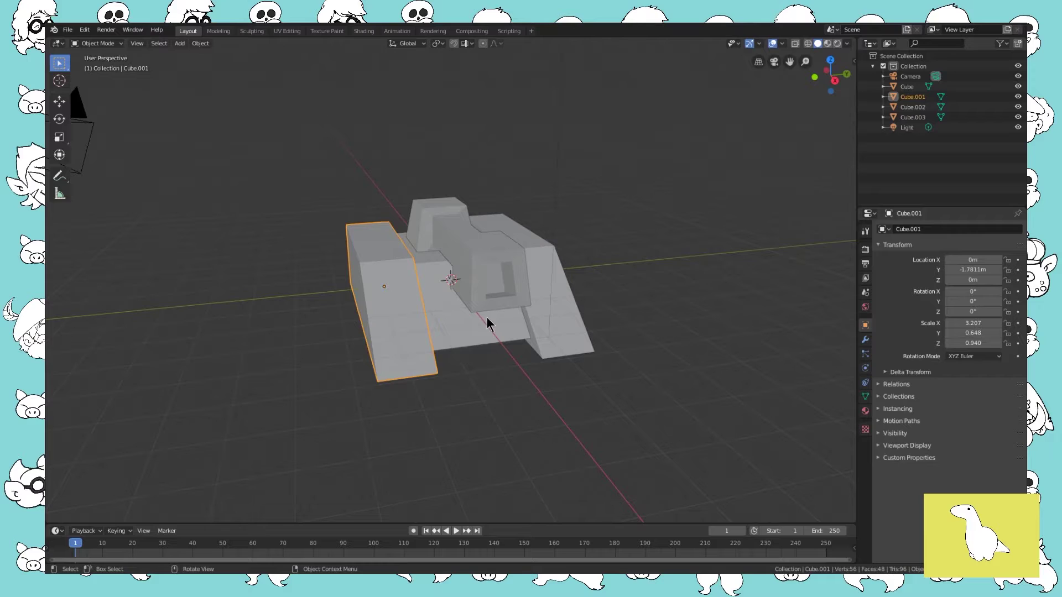
left_click(567, 329)
middle_click_drag(443, 360, 522, 336)
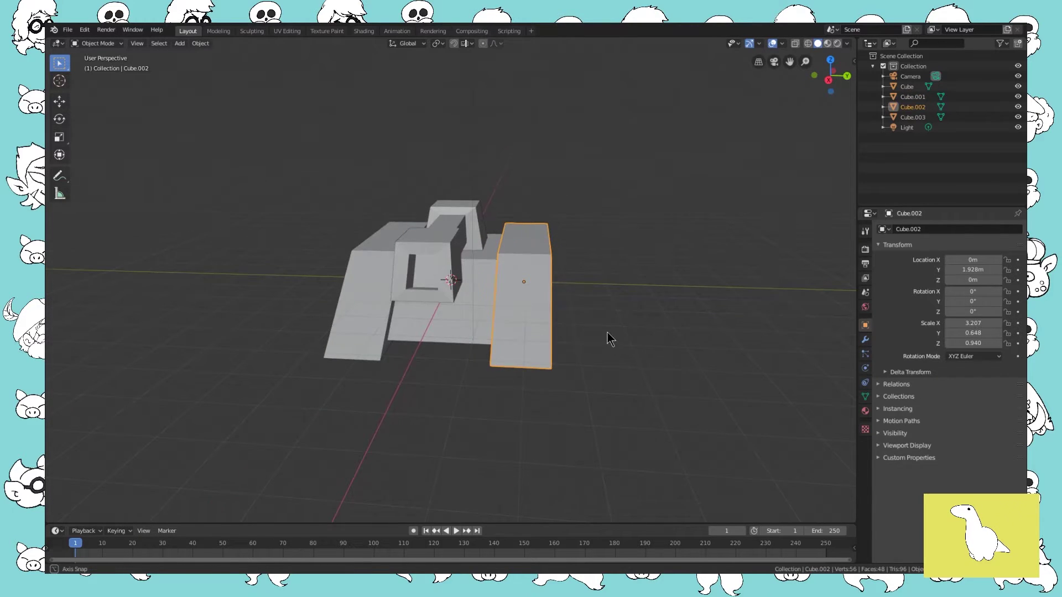
mouse_move(609, 336)
middle_mouse_down()
mouse_move(521, 339)
mouse_move(621, 347)
middle_mouse_up()
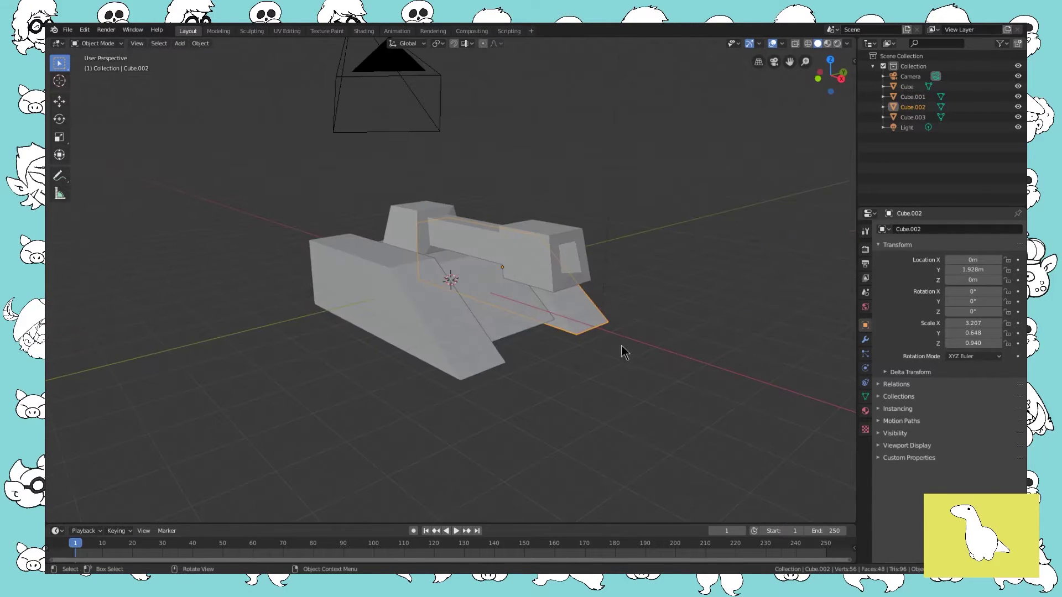
left_click(456, 344, "shift")
middle_click_drag(456, 345, 681, 383)
key("s")
left_click(641, 380)
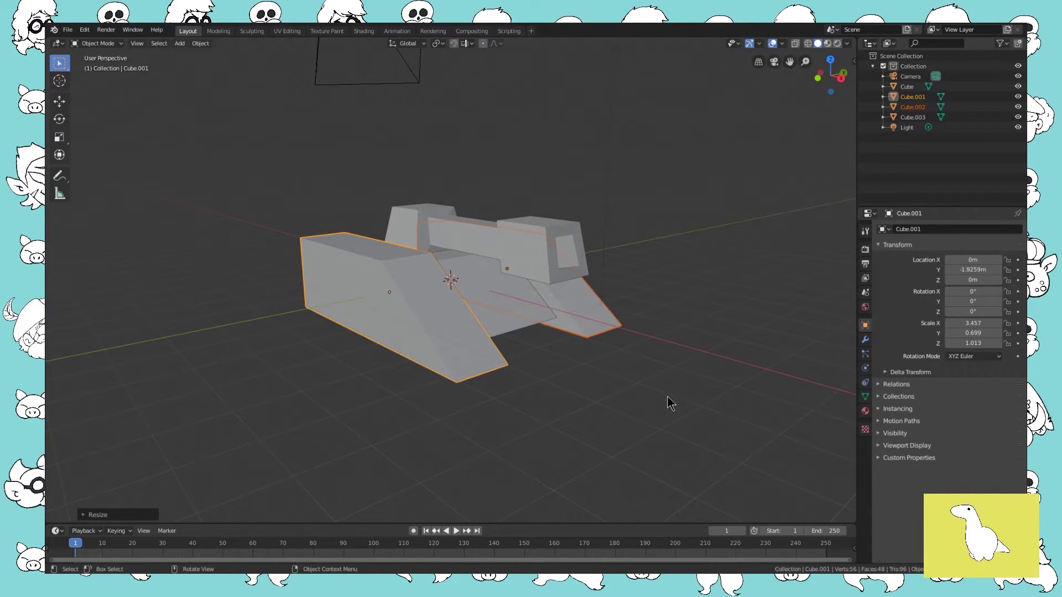
Set the treads' material Base Color to light green on the colour wheel.
middle_click_drag(539, 268, 664, 260)
left_click(866, 411)
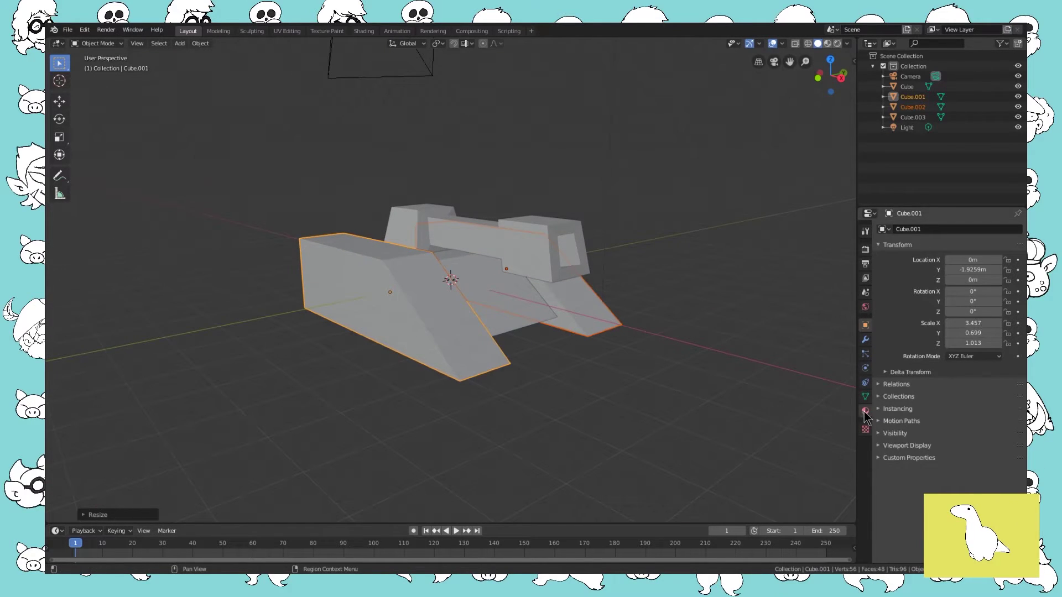
left_click(961, 376)
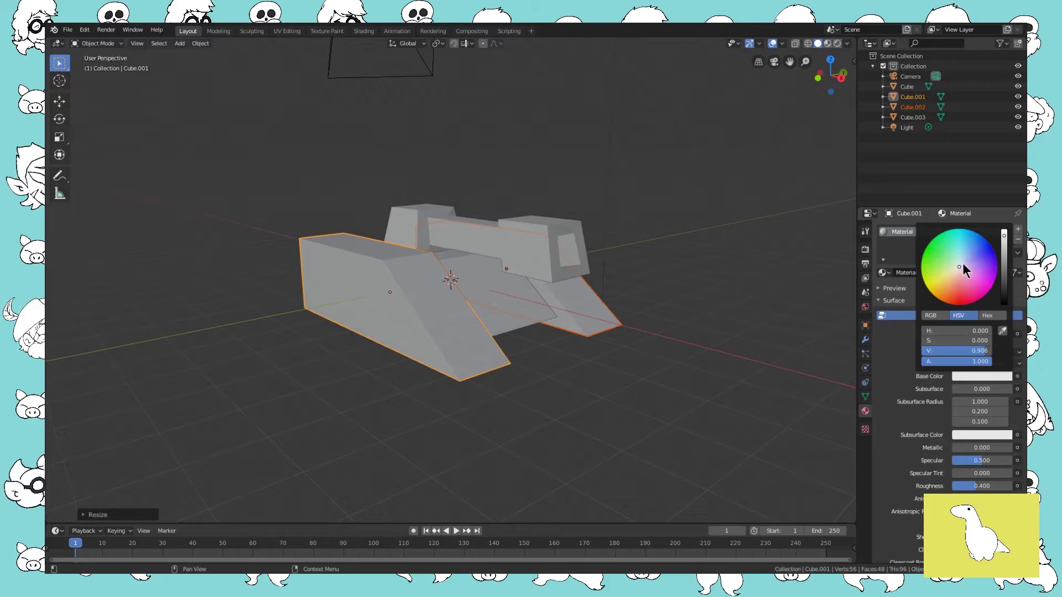
left_click_drag(963, 264, 944, 258)
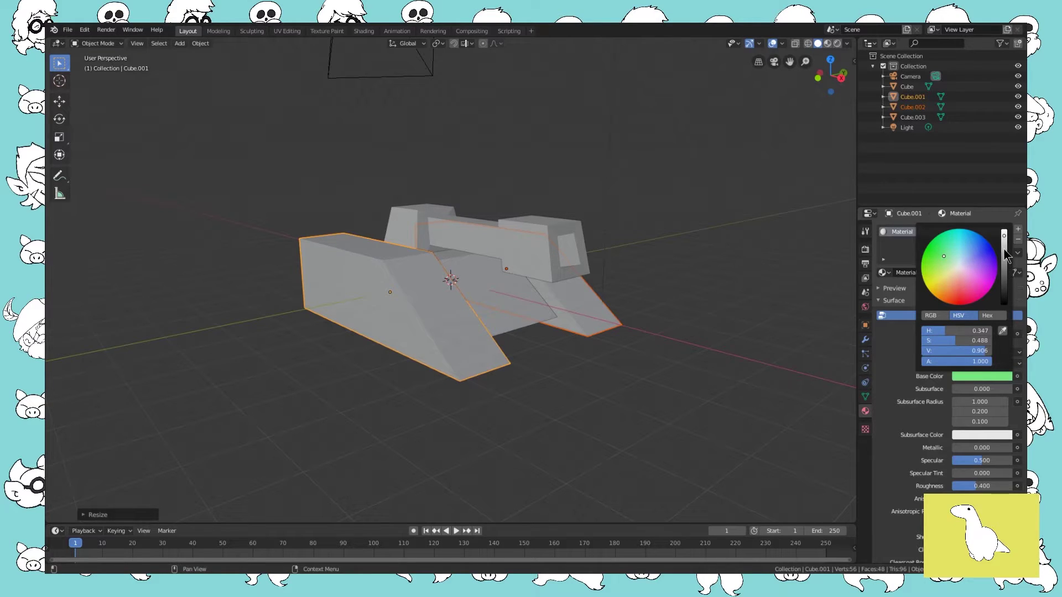
Make the World colour a full-brightness pink (V 1.0) and switch the viewport to Rendered shading.
left_click(866, 307)
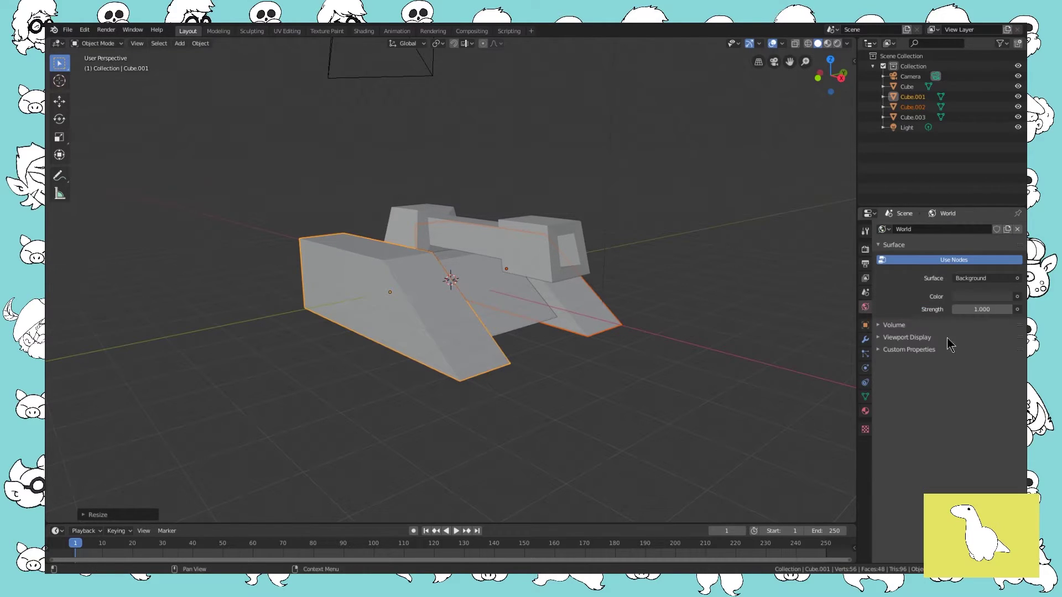
left_click(962, 297)
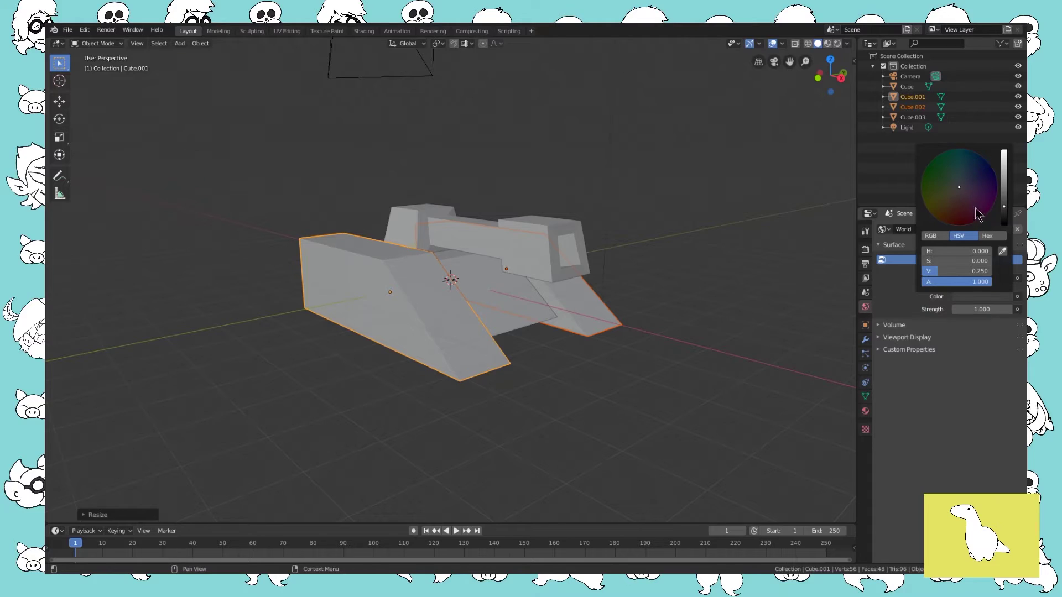
left_click_drag(1004, 193, 1004, 151)
left_click_drag(963, 186, 964, 199)
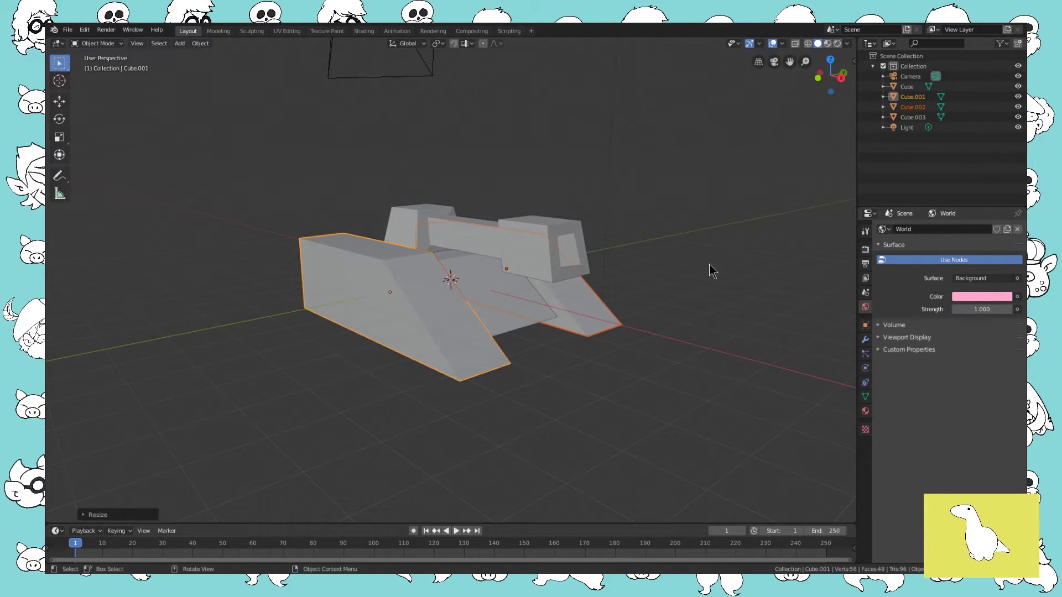
left_click(838, 43)
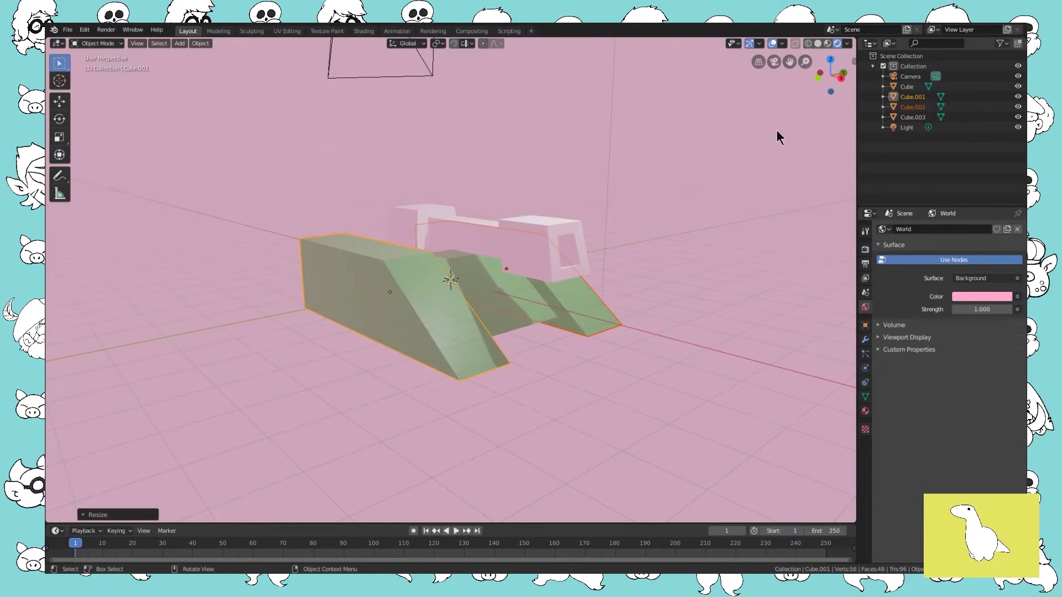
Assign the existing green 'Material' to the turret Cube.003 via Browse Material.
mouse_move(777, 130)
middle_mouse_down()
mouse_move(716, 178)
mouse_move(752, 187)
middle_mouse_up()
left_click(425, 218)
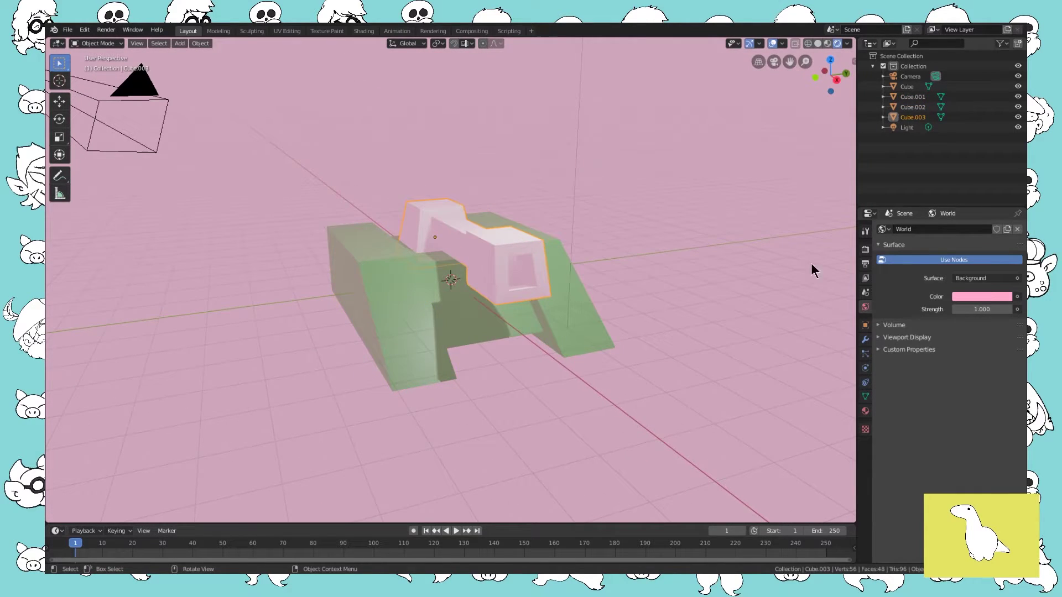
left_click(865, 412)
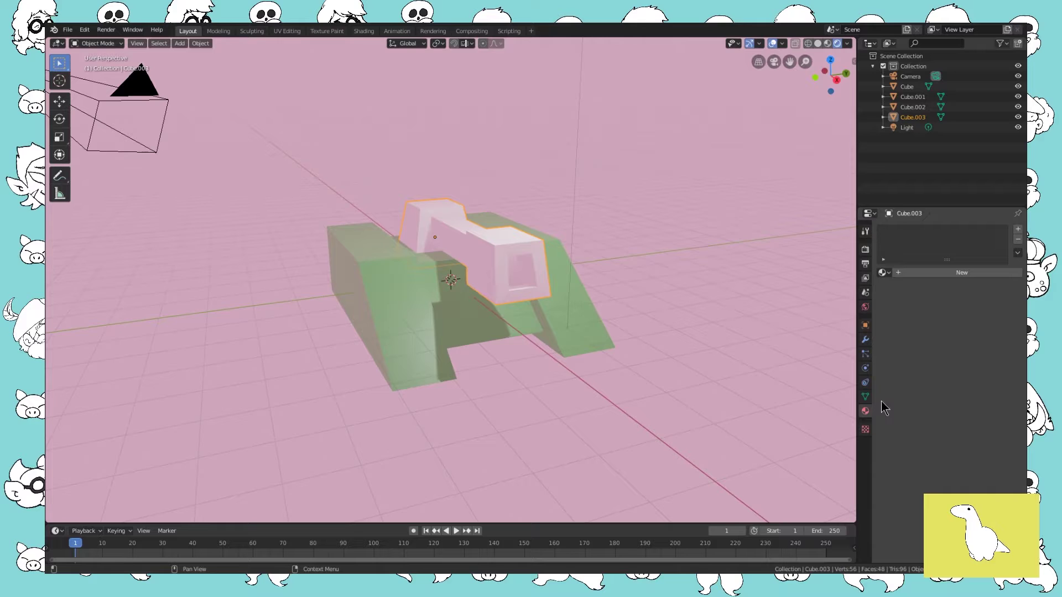
left_click(883, 272)
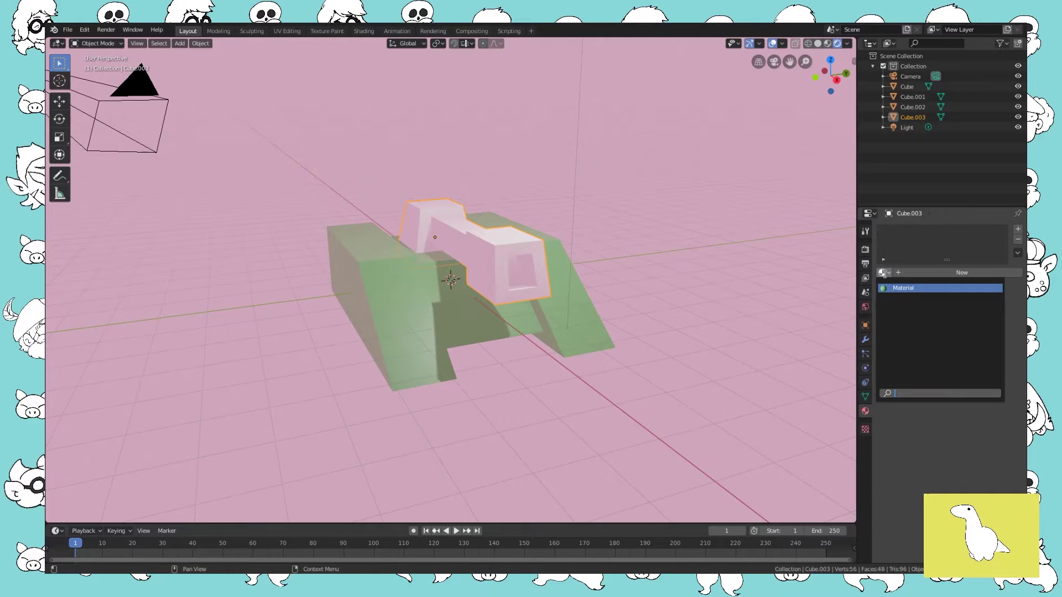
left_click(896, 288)
Orbit to a lower angle and select the tread Cube.001.
middle_click_drag(636, 331, 786, 317)
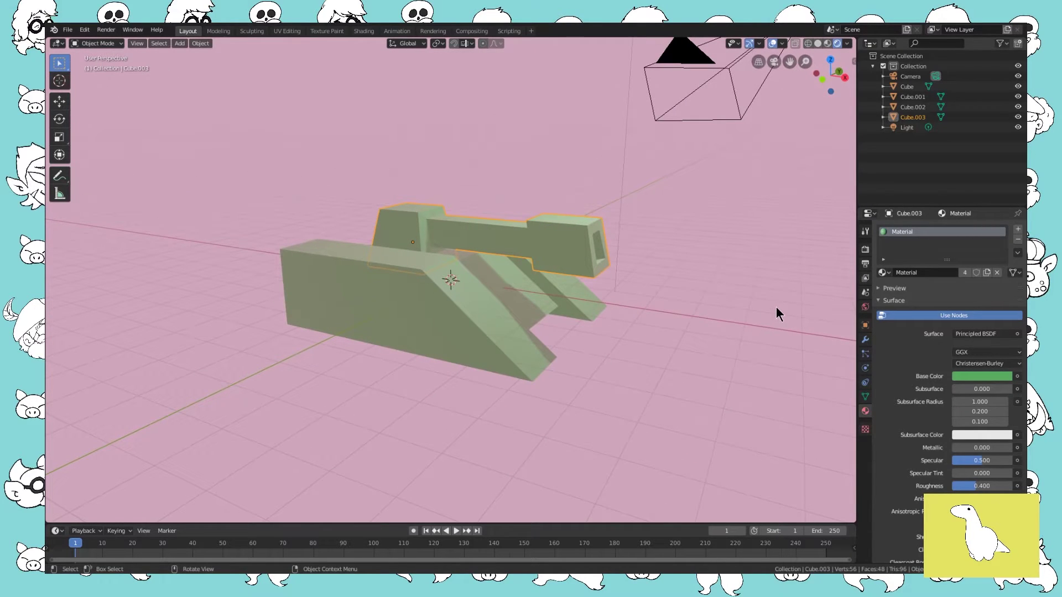
middle_click_drag(675, 324, 426, 303)
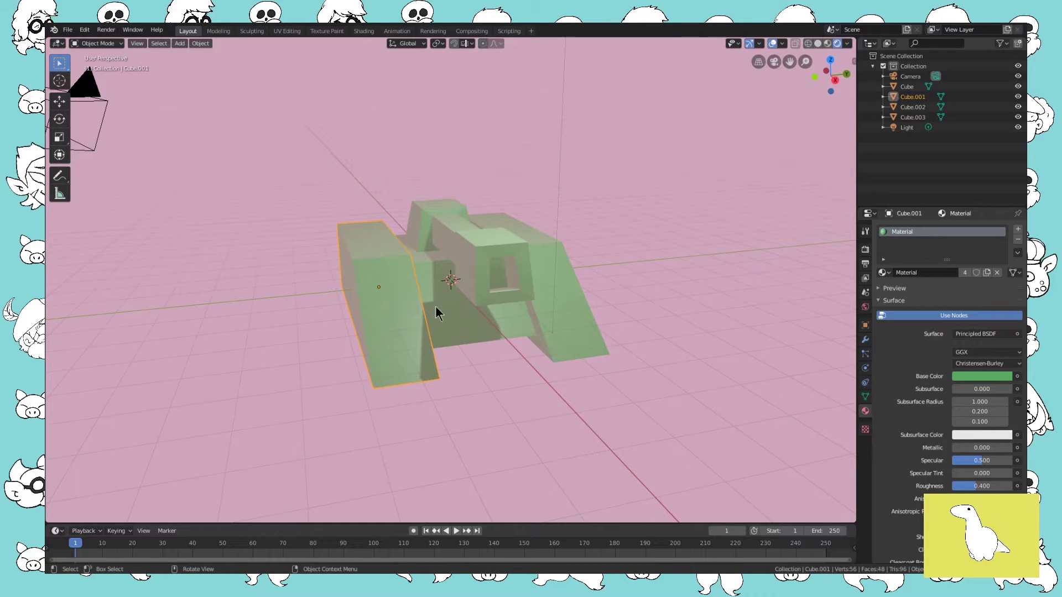
left_click(467, 257)
left_click(468, 257)
Add a Subdivision Surface modifier to each of the two treads.
middle_click_drag(386, 329, 422, 334)
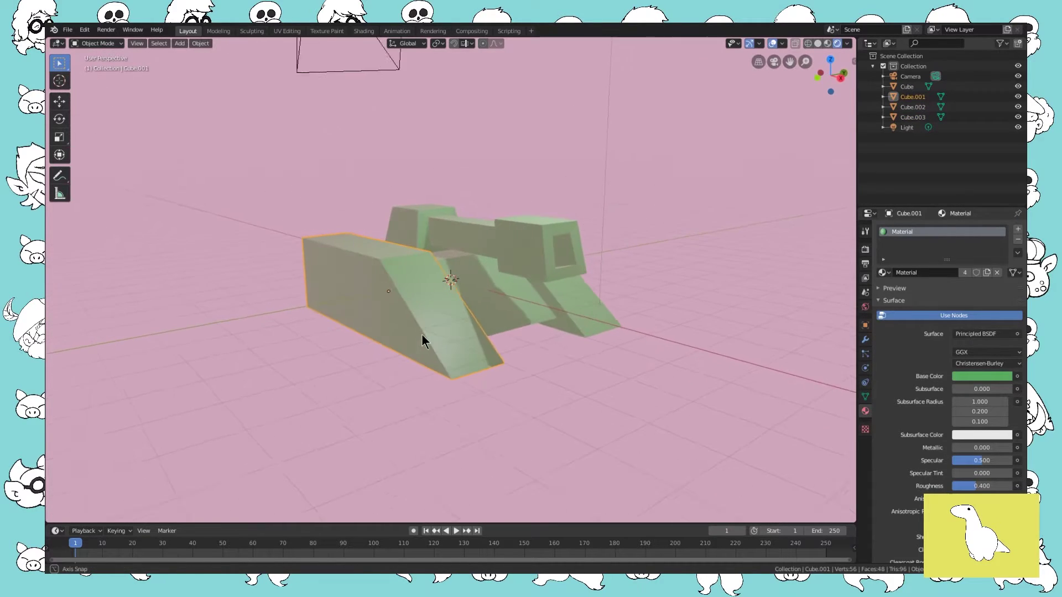
left_click(866, 341)
left_click(949, 229)
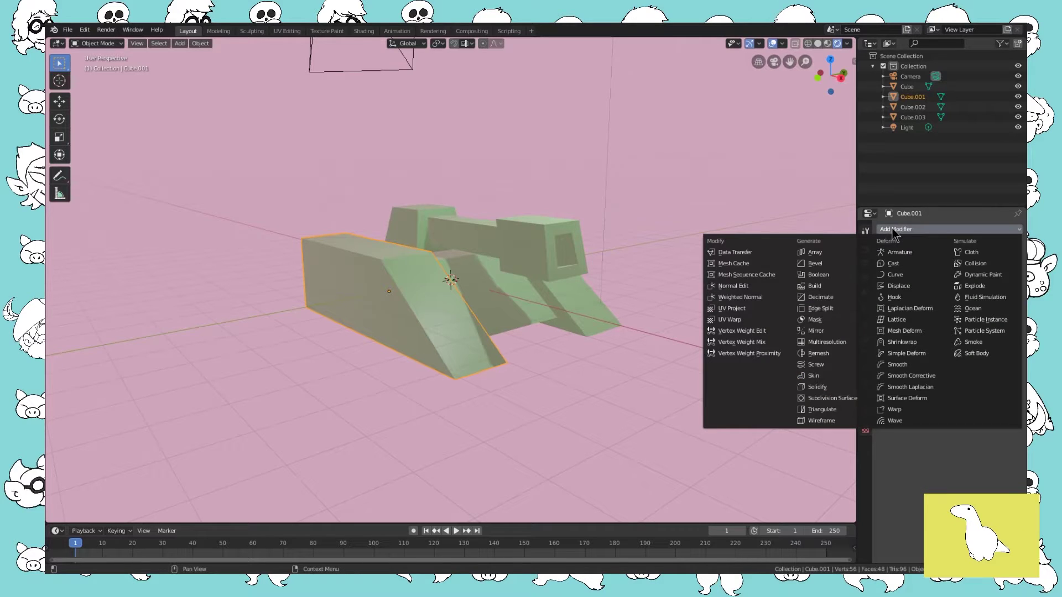
left_click(824, 398)
middle_click_drag(536, 402, 613, 392)
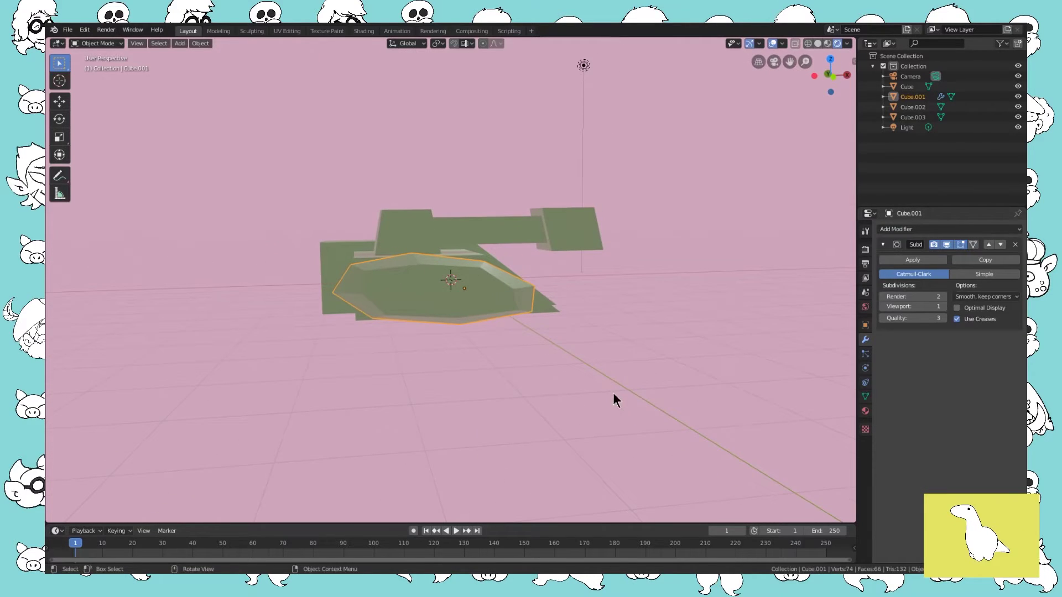
middle_click_drag(496, 296, 564, 315)
left_click(545, 302, "shift")
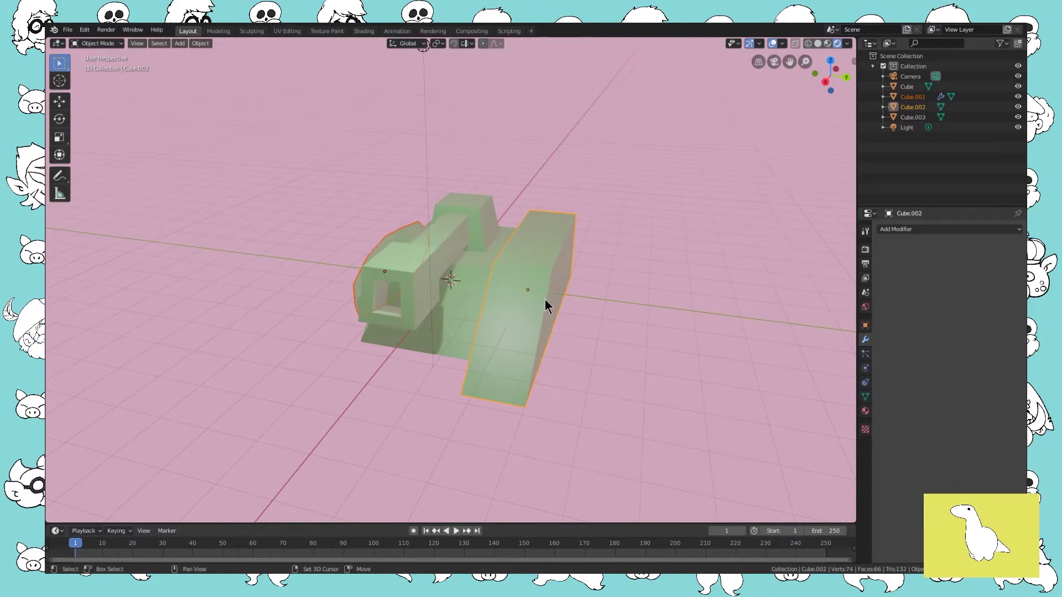
left_click(889, 230)
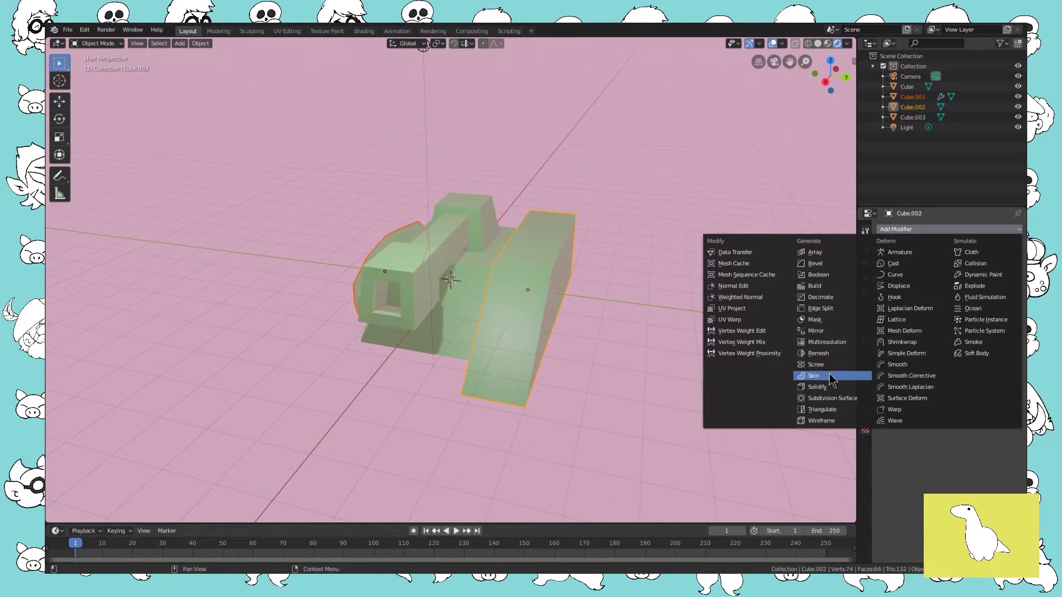
left_click(832, 398)
Add Subdivision Surface modifiers to the tank body Cube and the turret Cube.003.
middle_click_drag(680, 365, 563, 344)
left_click(480, 321)
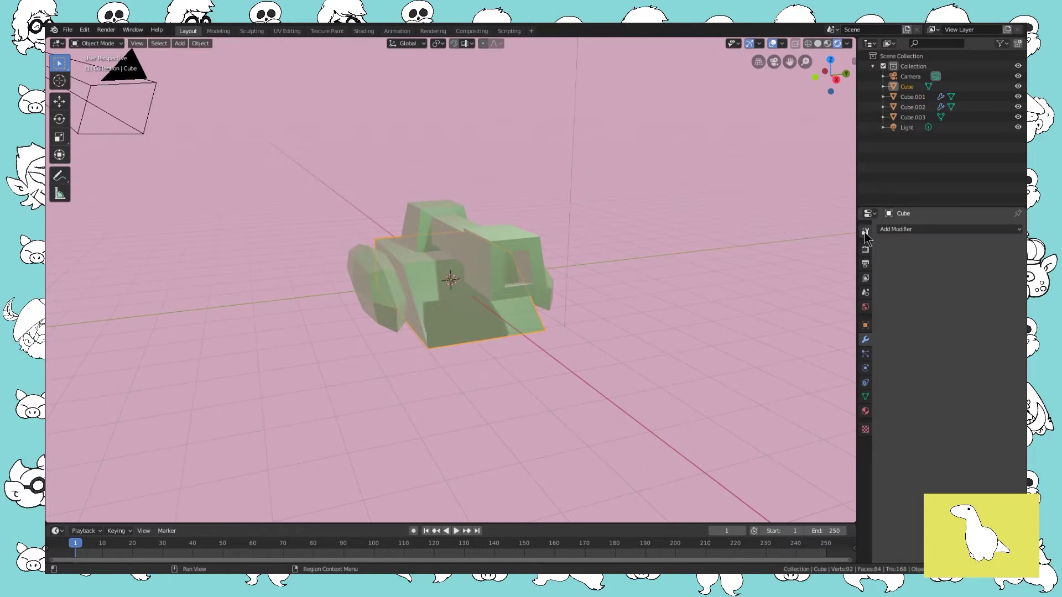
left_click(885, 228)
left_click(832, 398)
middle_click_drag(813, 396, 398, 240)
left_click(401, 248)
left_click(896, 229)
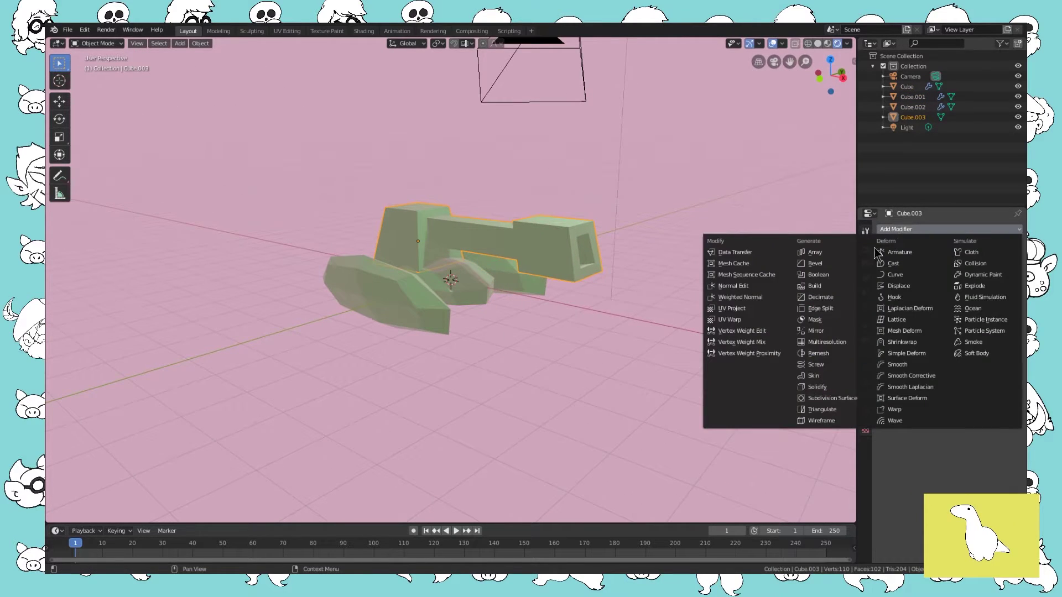
left_click(832, 395)
middle_click_drag(780, 336, 569, 335)
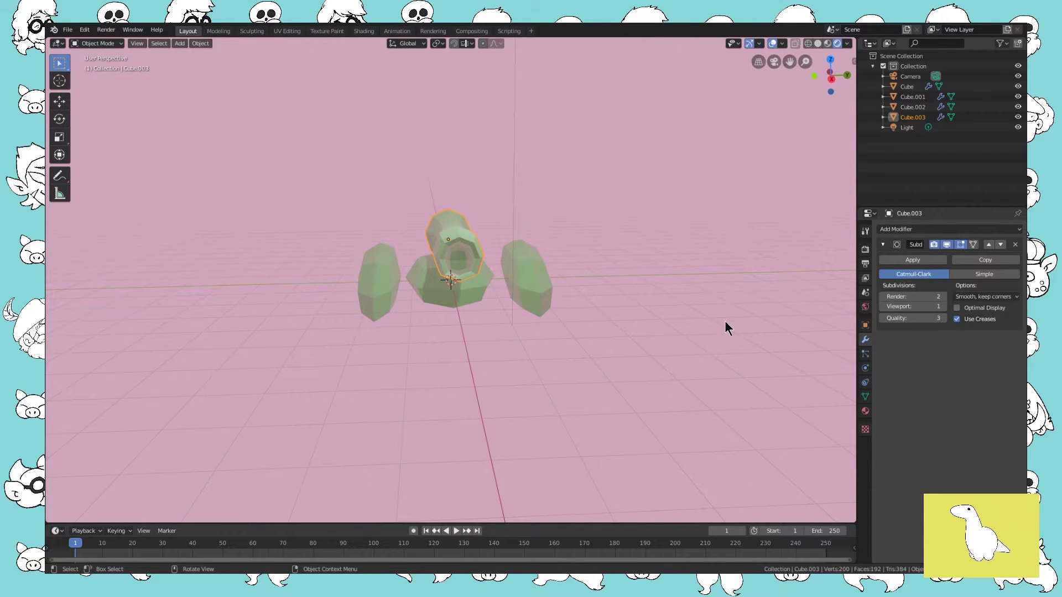
Select the left tread Cube.001 and enter Edit Mode on its mesh.
left_click(378, 285)
middle_click_drag(439, 352, 570, 351)
key("Tab")
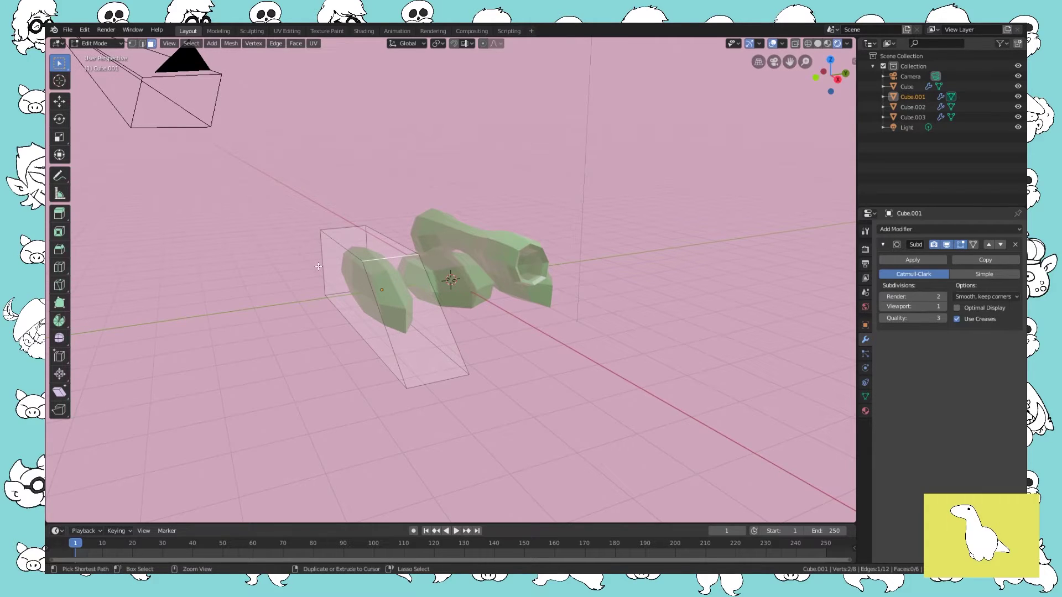
Add two loop cuts across the tread, sliding them toward its end.
key("ctrl+r")
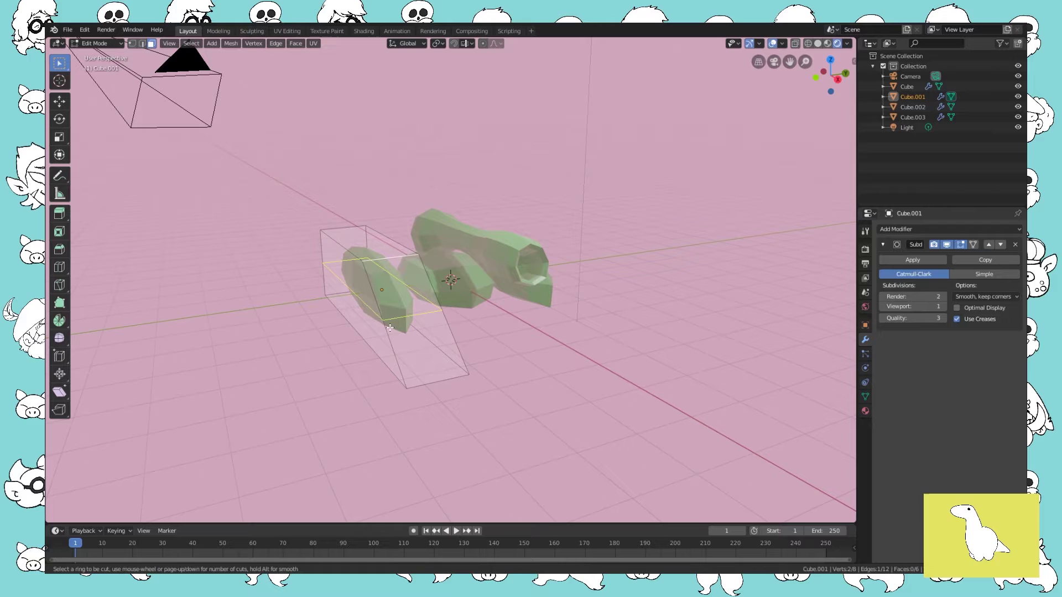
left_click(392, 256)
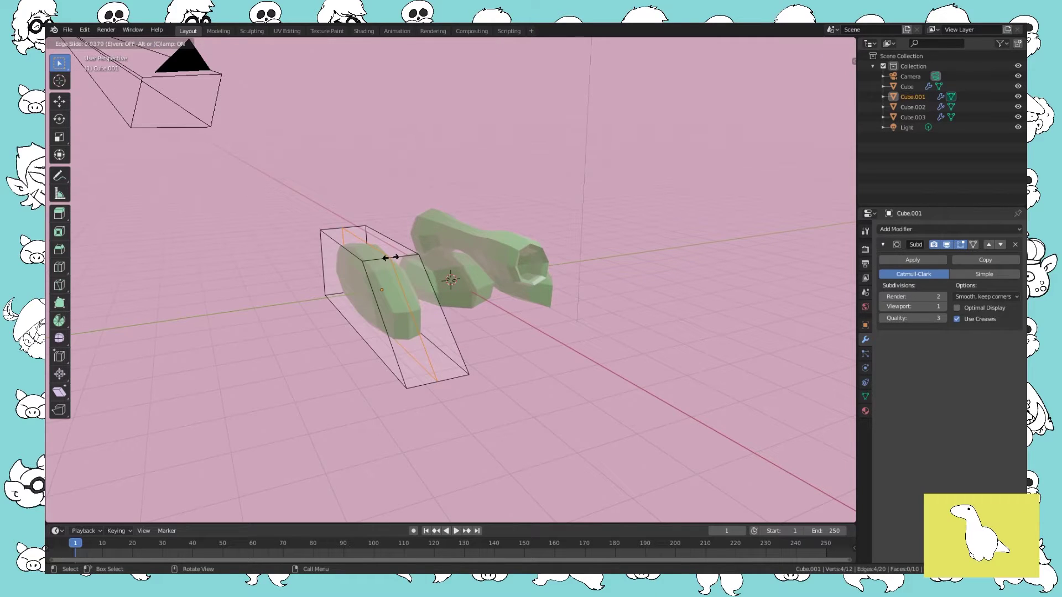
left_click(415, 257)
key("ctrl+r")
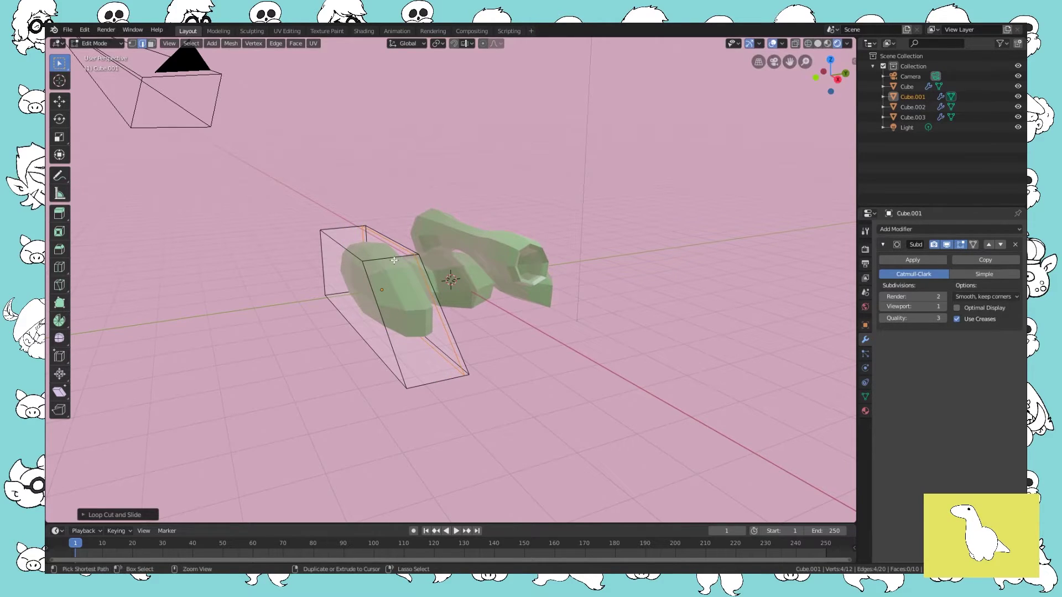
left_click(387, 259)
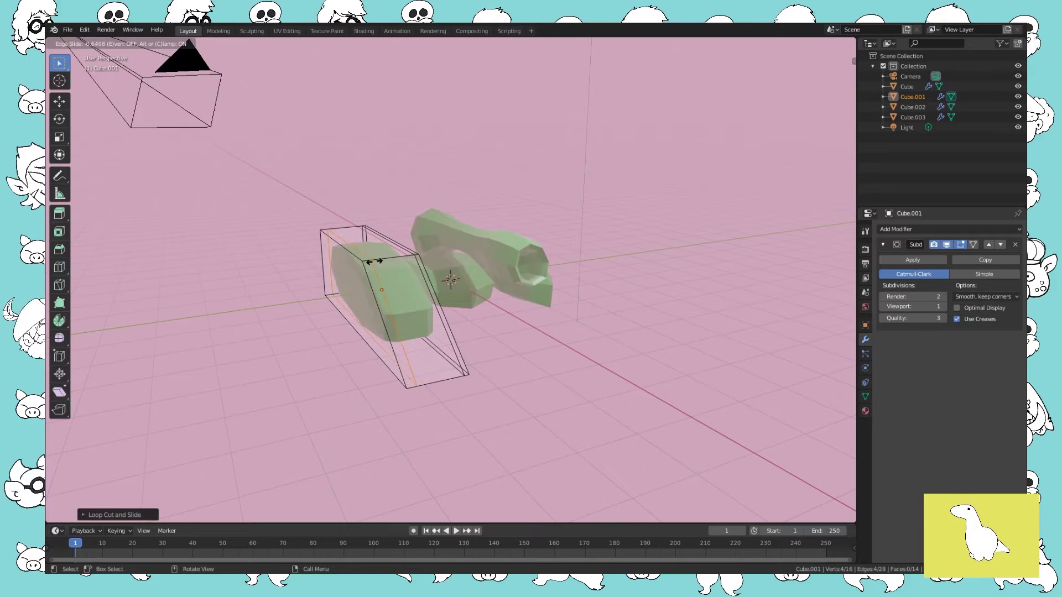
left_click(379, 258)
middle_click_drag(380, 258, 400, 294)
Add lengthwise loop cuts near the tread's bottom edge, then return to Object Mode.
key("ctrl+r")
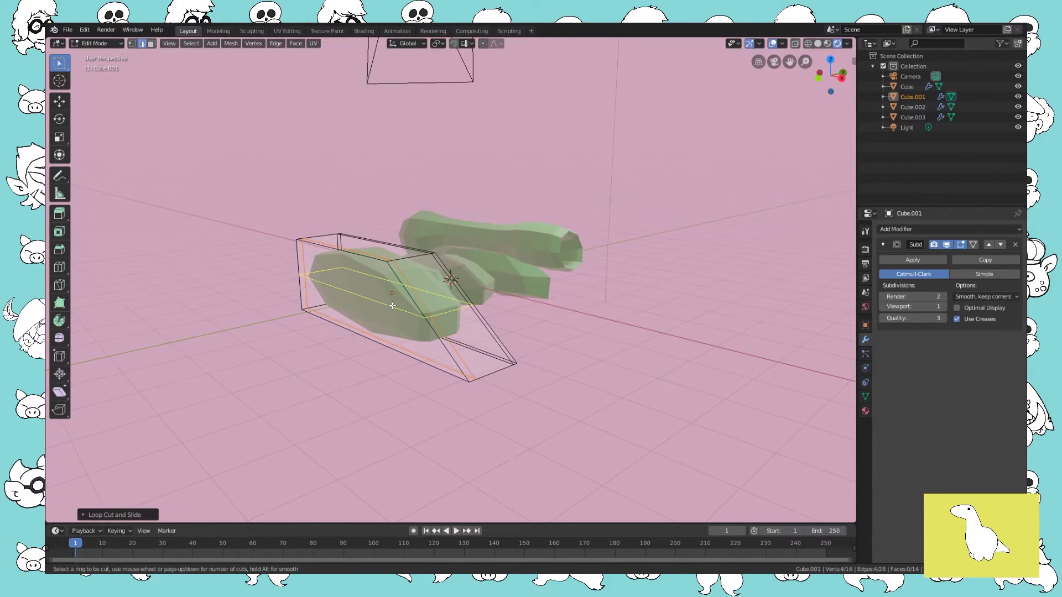
left_click(396, 291)
left_click(366, 249)
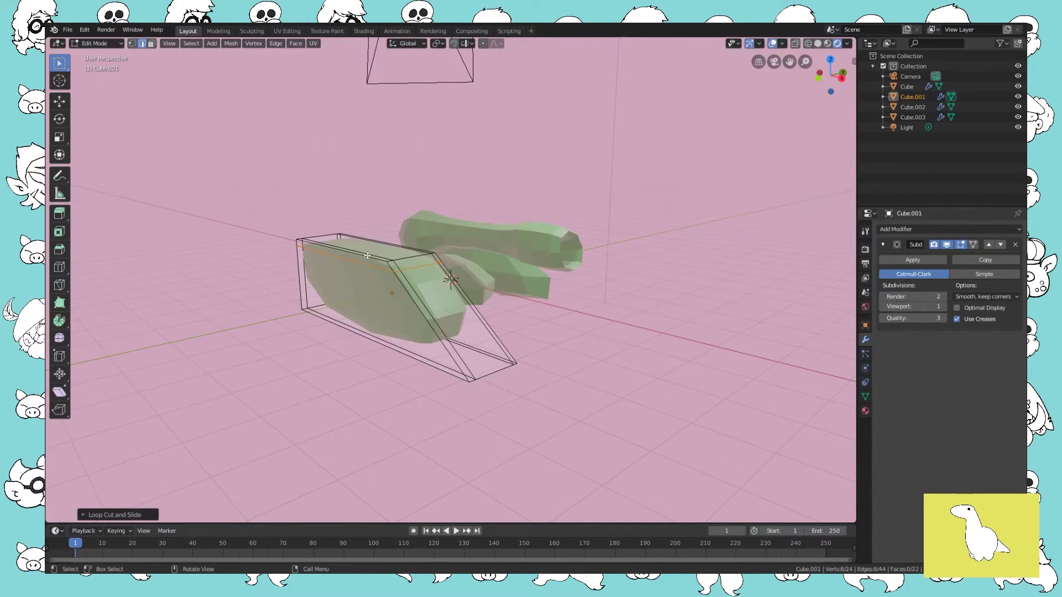
key("ctrl+r")
left_click(434, 314)
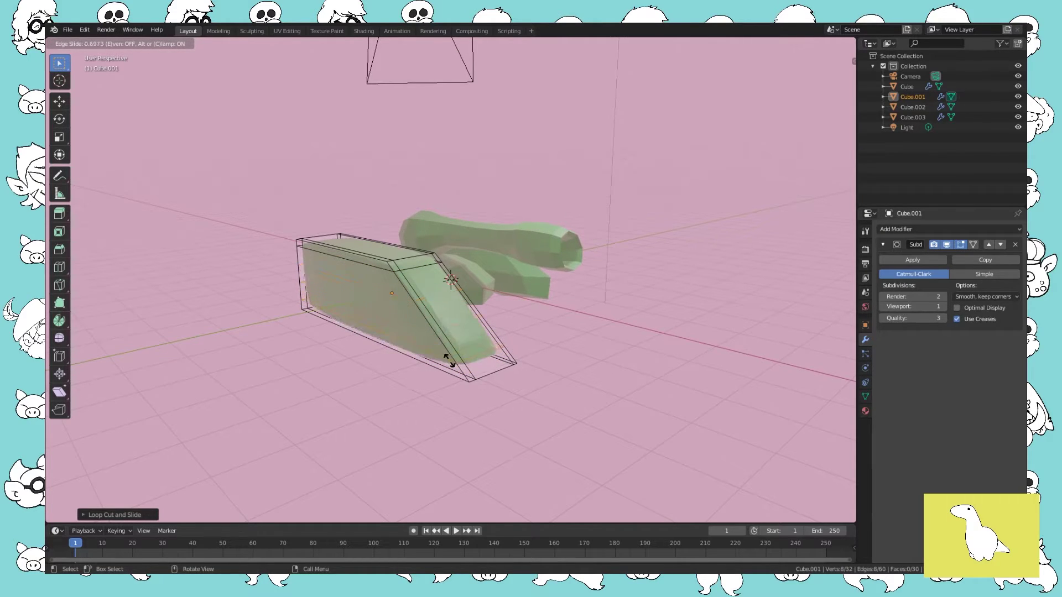
left_click(443, 356)
middle_click_drag(443, 356, 550, 359)
key("Tab")
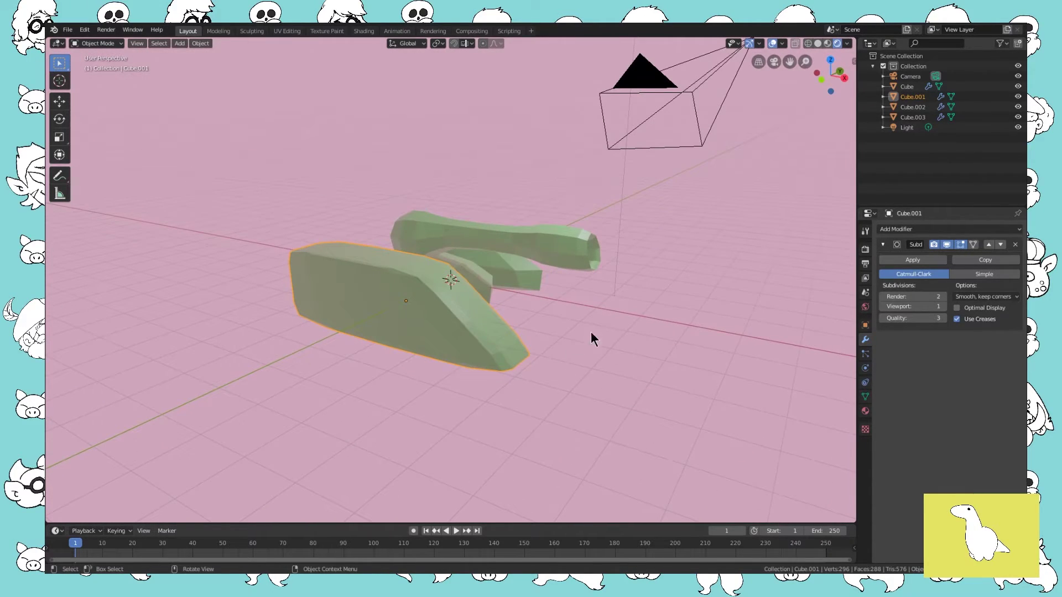
Raise the tread's Subdivision viewport level to 3 and re-enter Edit Mode.
left_click(944, 306)
left_click(944, 307)
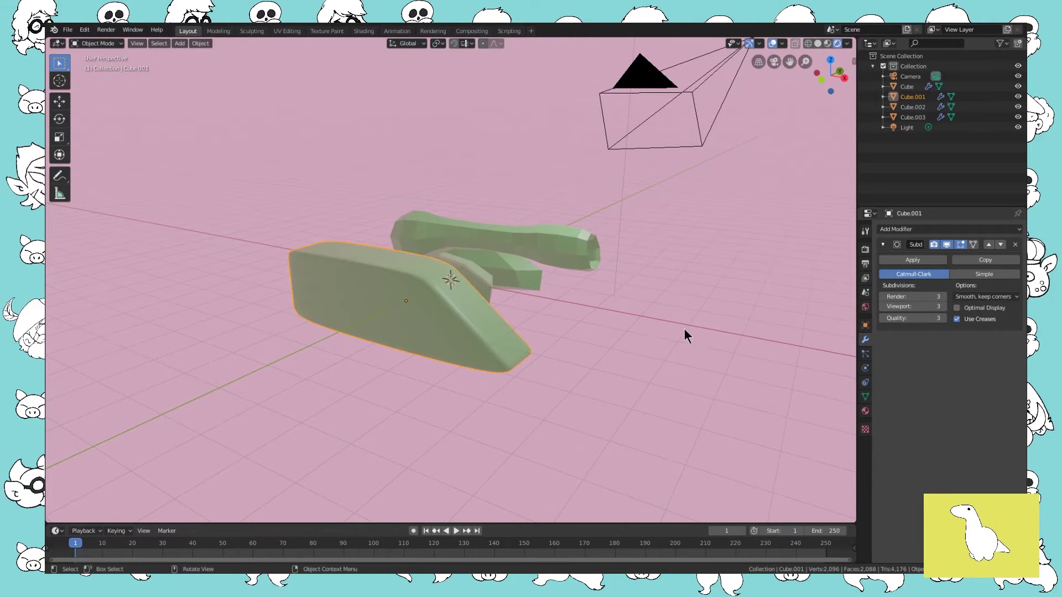
middle_click_drag(683, 328, 594, 339)
key("Tab")
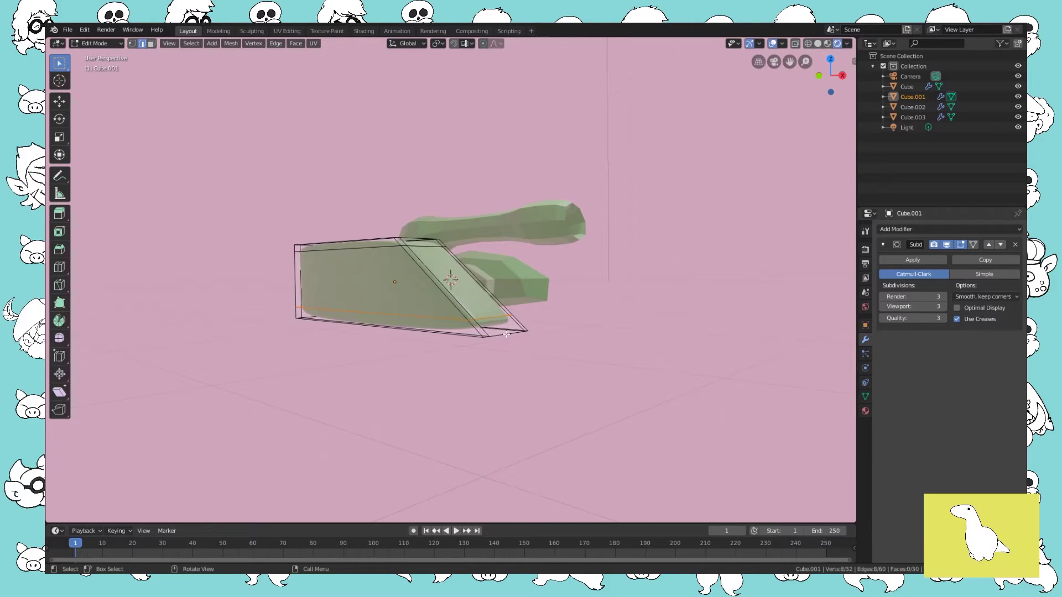
middle_click_drag(526, 345, 497, 356)
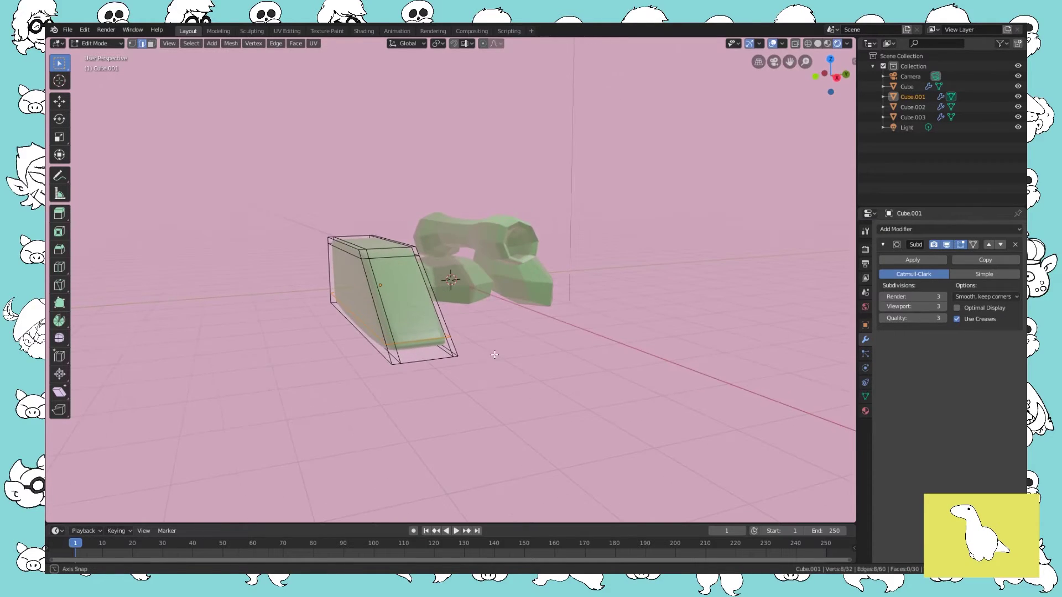
Move the tread's bottom front edge outward along the X axis.
left_click(423, 360)
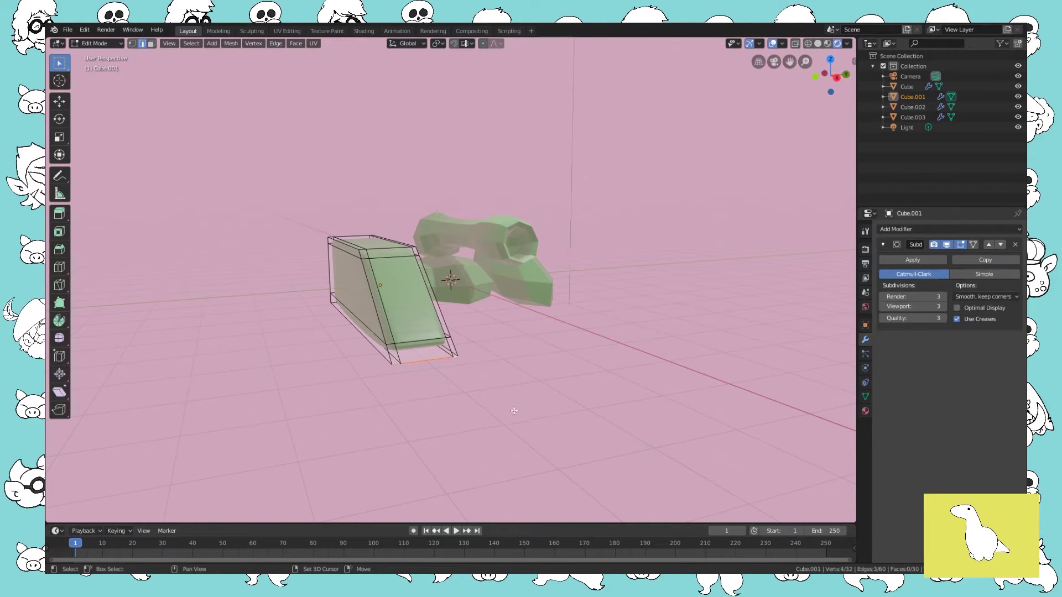
middle_click_drag(514, 410, 603, 412)
key("g")
key("x")
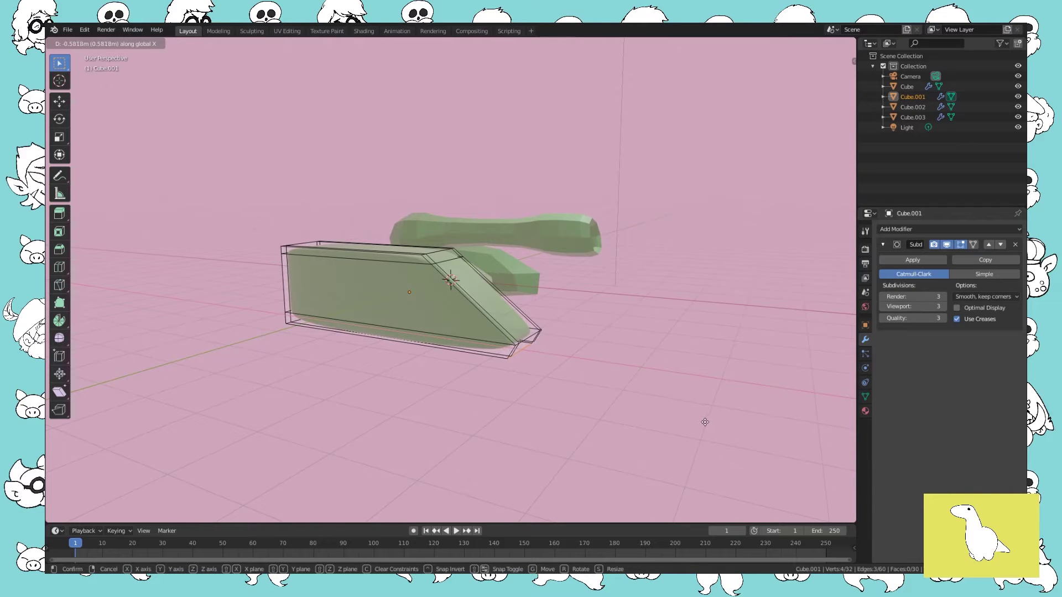
left_click(705, 422)
middle_click_drag(704, 422, 681, 379)
Move three bottom faces of the tread -0.5082 m along X, then return to Object Mode.
key("3")
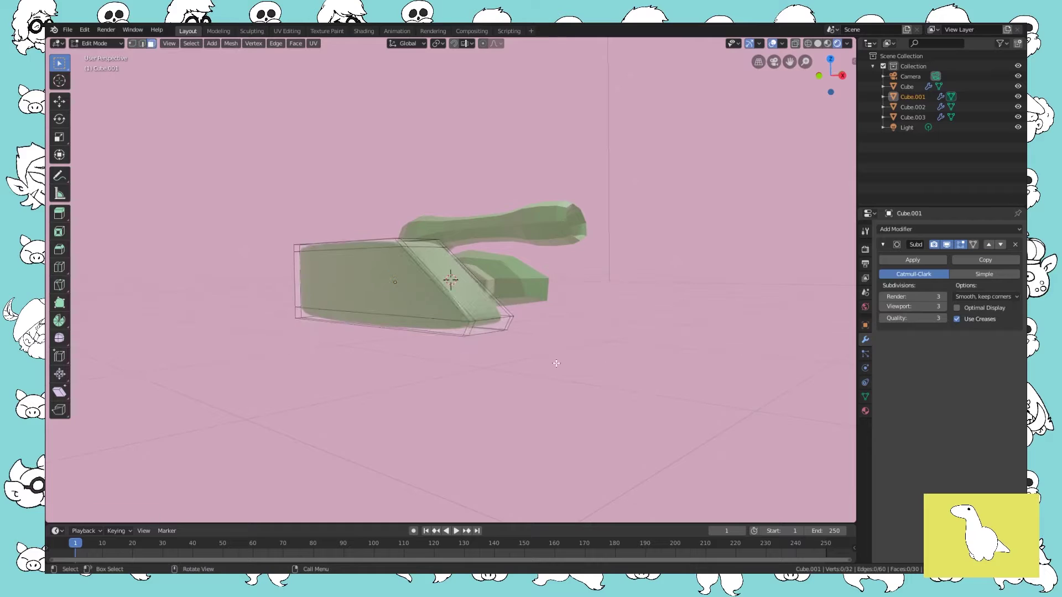
middle_click_drag(557, 363, 457, 321)
left_click(453, 320)
left_click(489, 320, "shift")
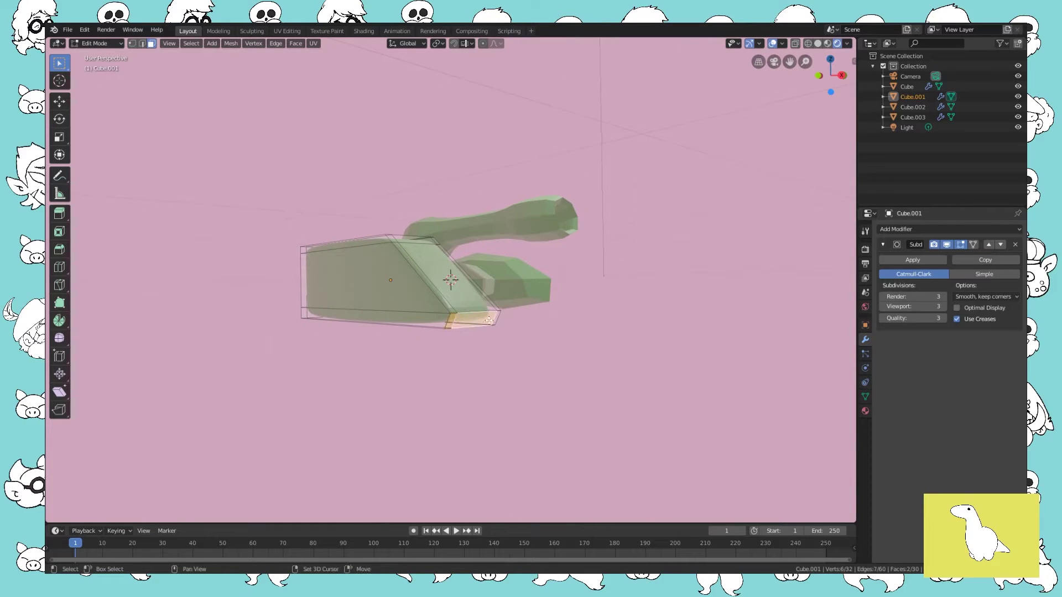
left_click(495, 320, "shift")
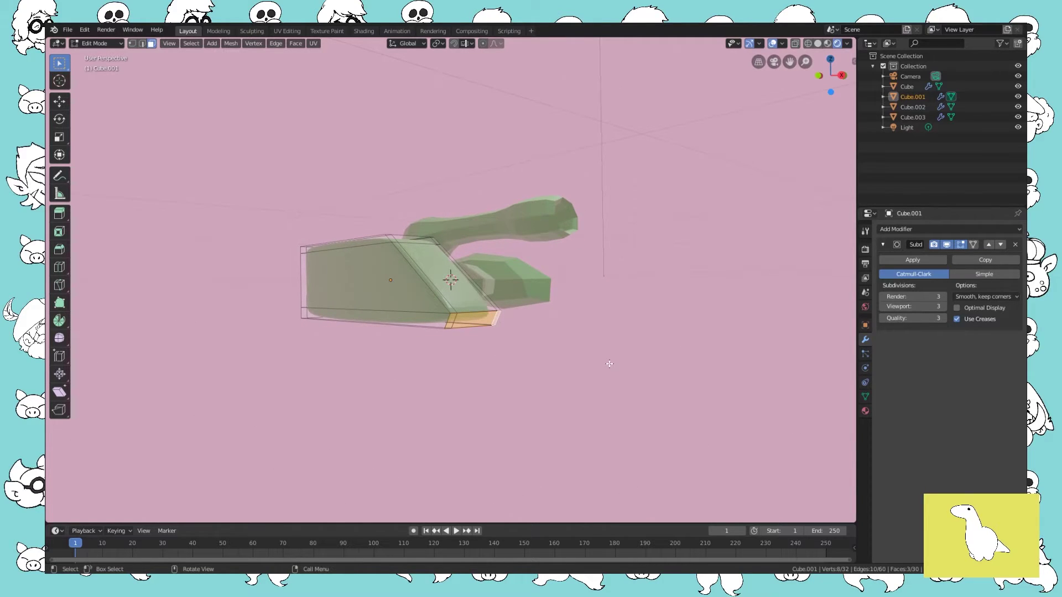
key("g")
key("x")
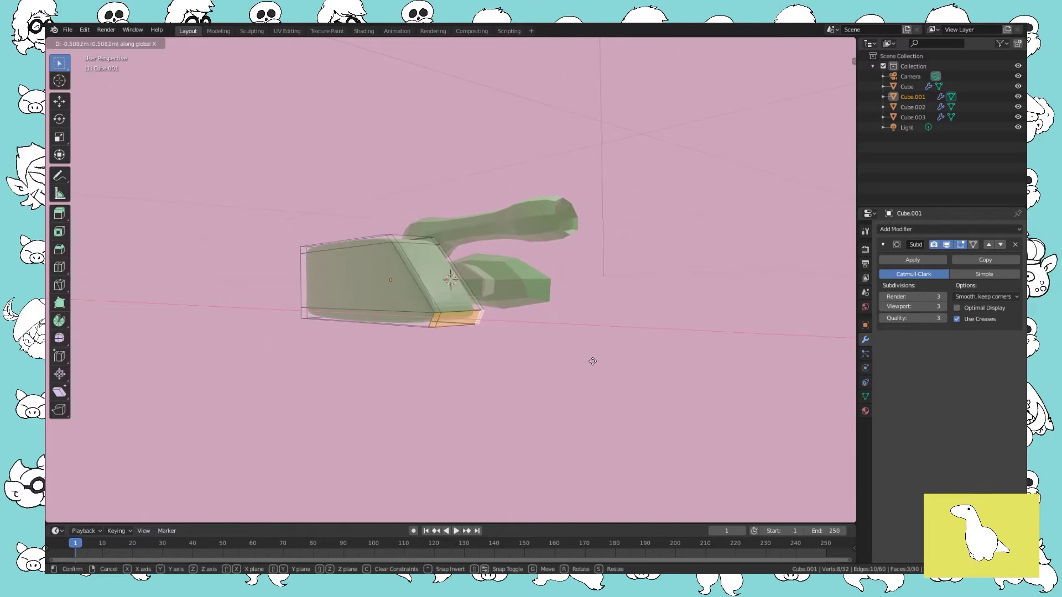
left_click(553, 372)
middle_click_drag(553, 372, 550, 333)
key("Tab")
left_click(542, 274)
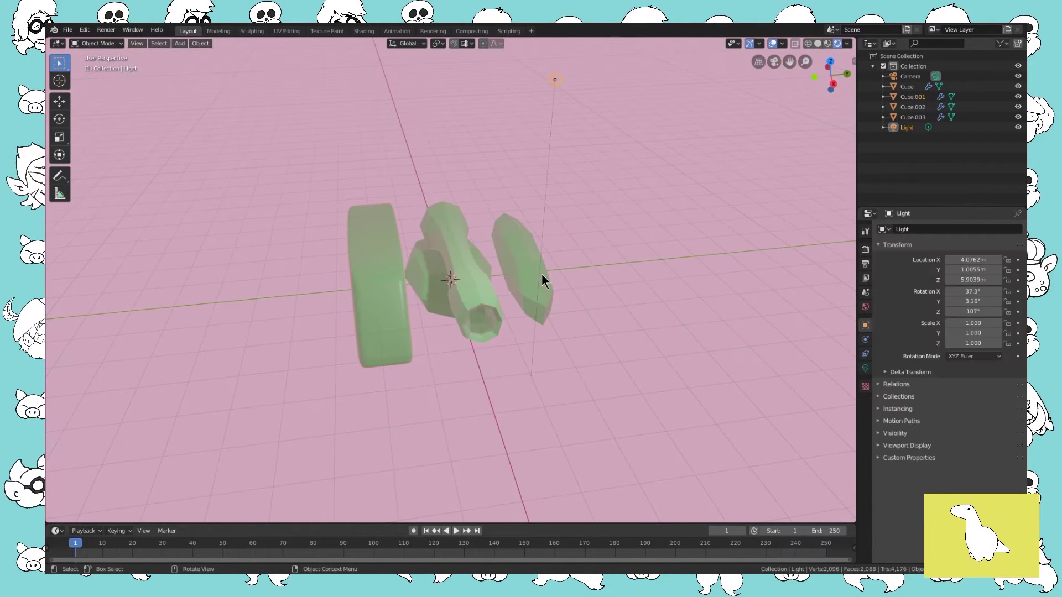
Delete the old right tread Cube.002.
left_click(539, 274)
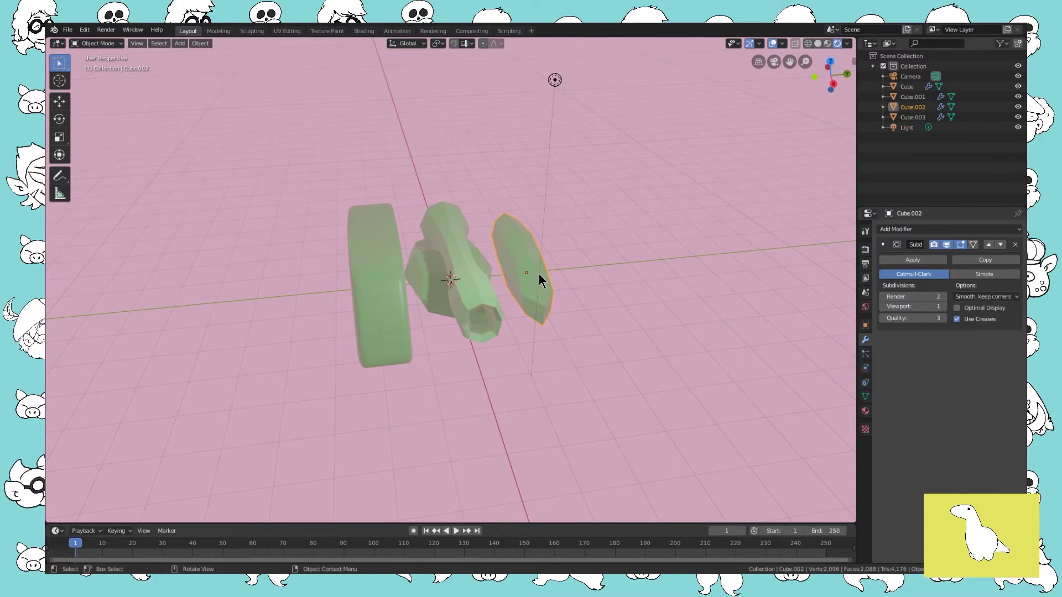
key("x")
left_click(539, 273)
Duplicate the reshaped left tread and move the copy 4.276 m along Y to the right side.
key("ctrl+z")
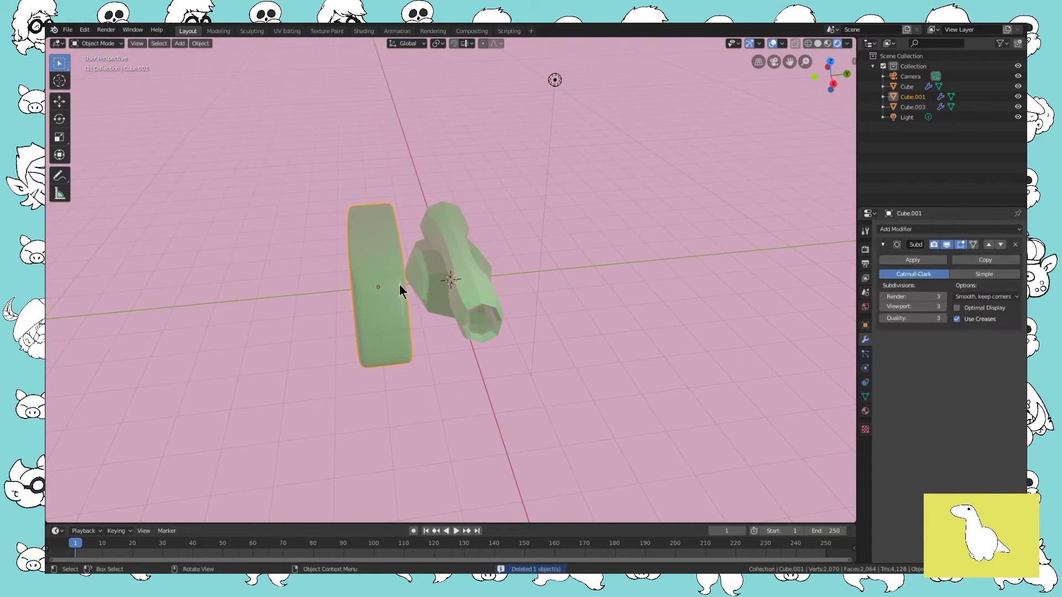
key("g")
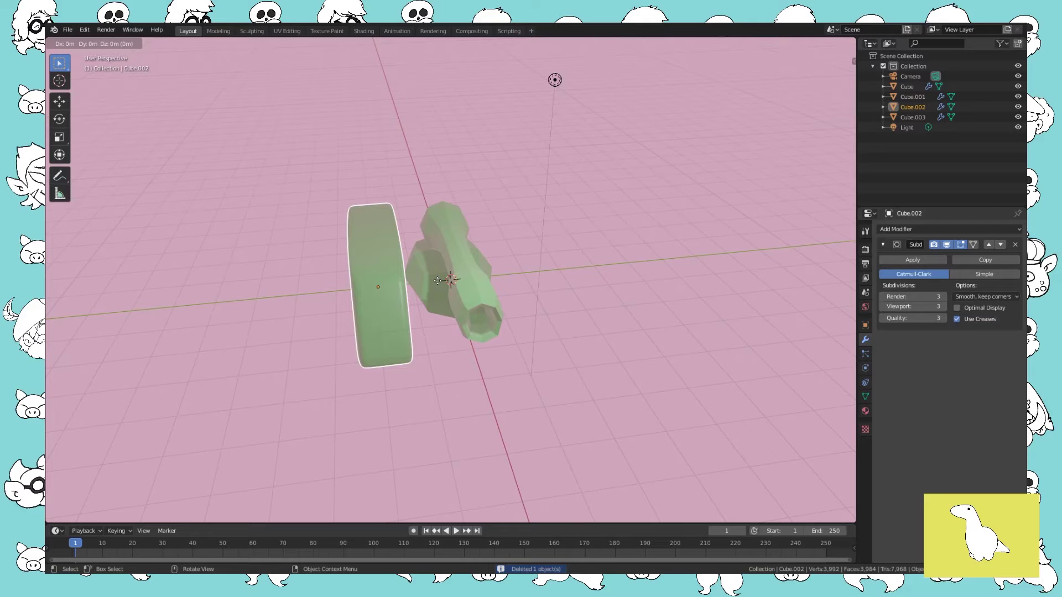
key("y")
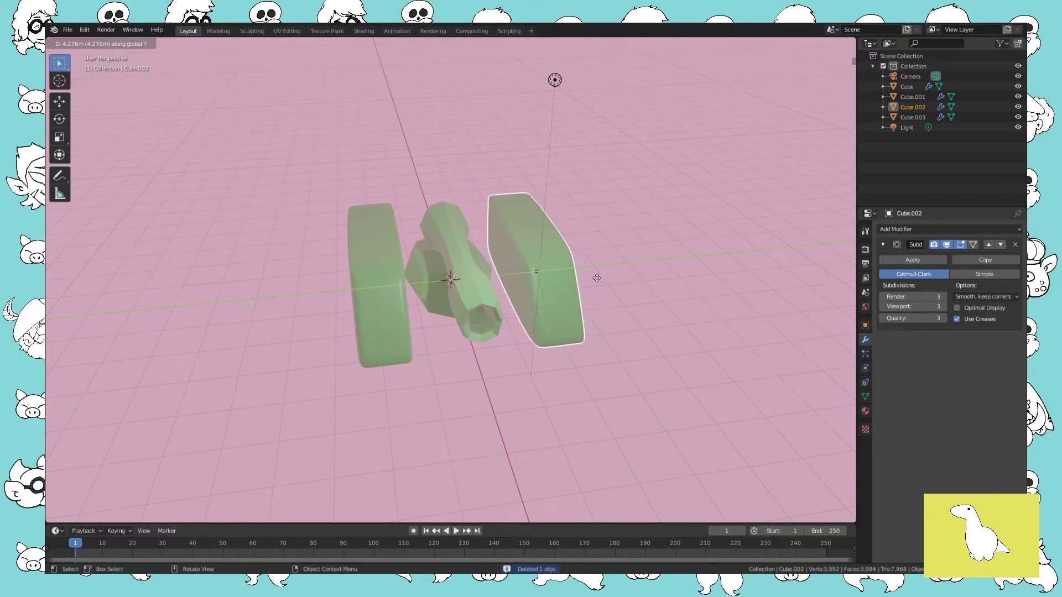
left_click(596, 278)
middle_click_drag(597, 278, 479, 297)
key("g")
left_click(575, 318)
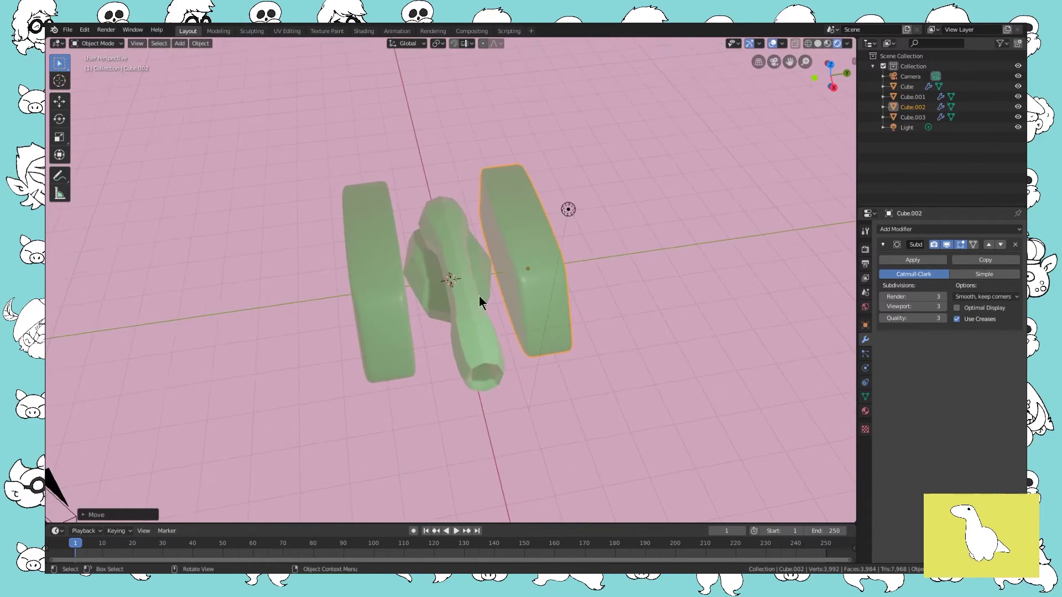
left_click(427, 279)
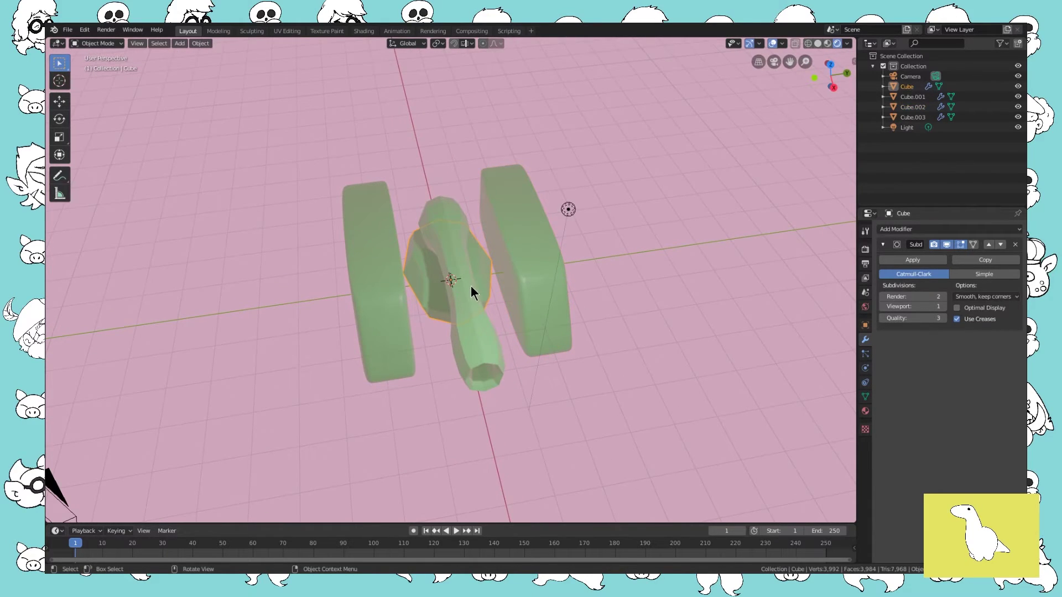
In Edit Mode, add loop cuts to the body Cube near its sides and top.
key("Tab")
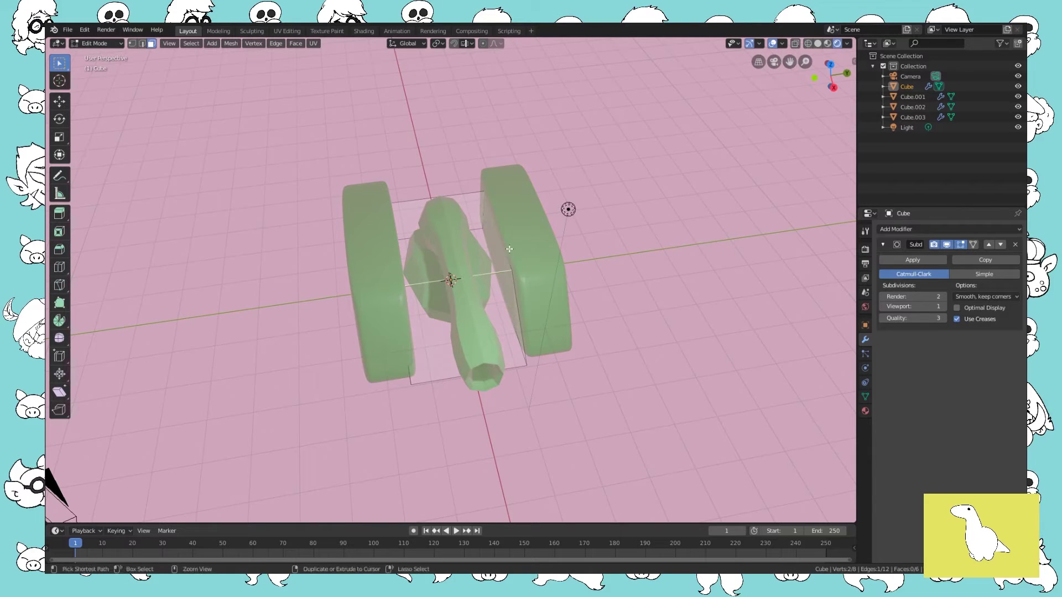
key("ctrl+r")
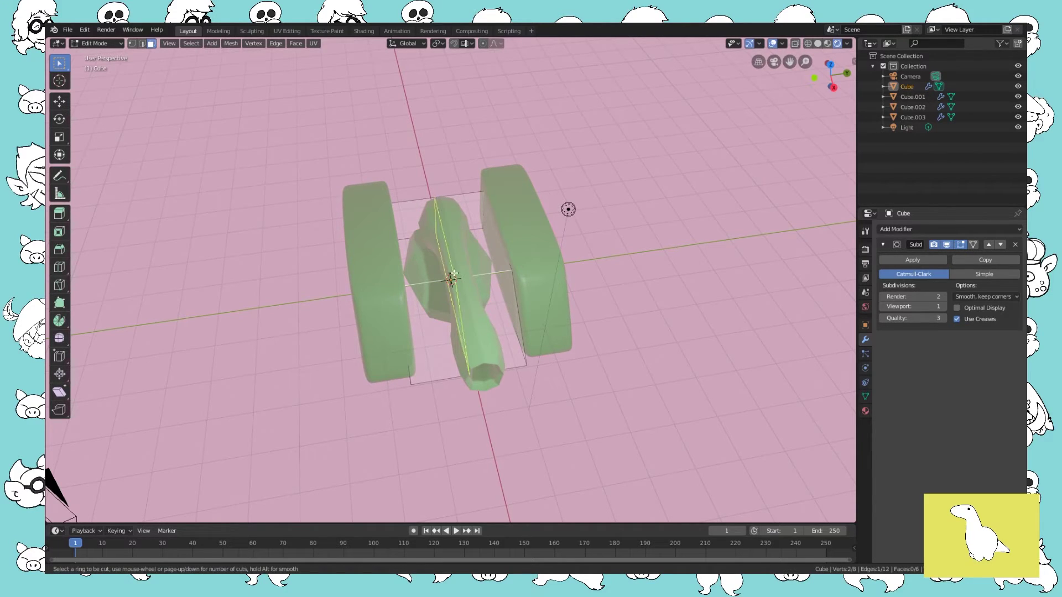
left_click(448, 283)
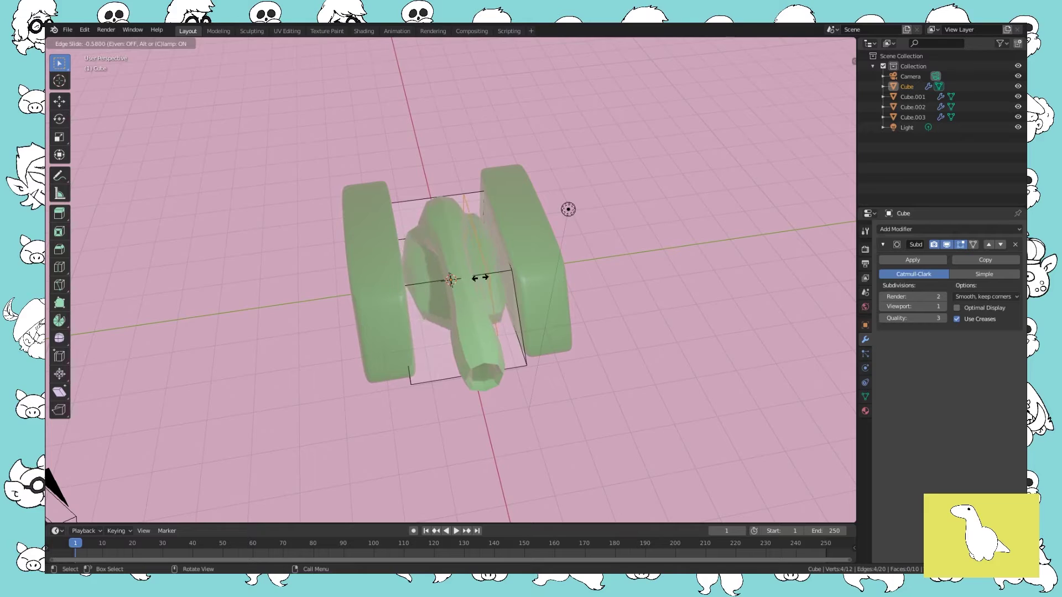
left_click(486, 275)
key("ctrl+r")
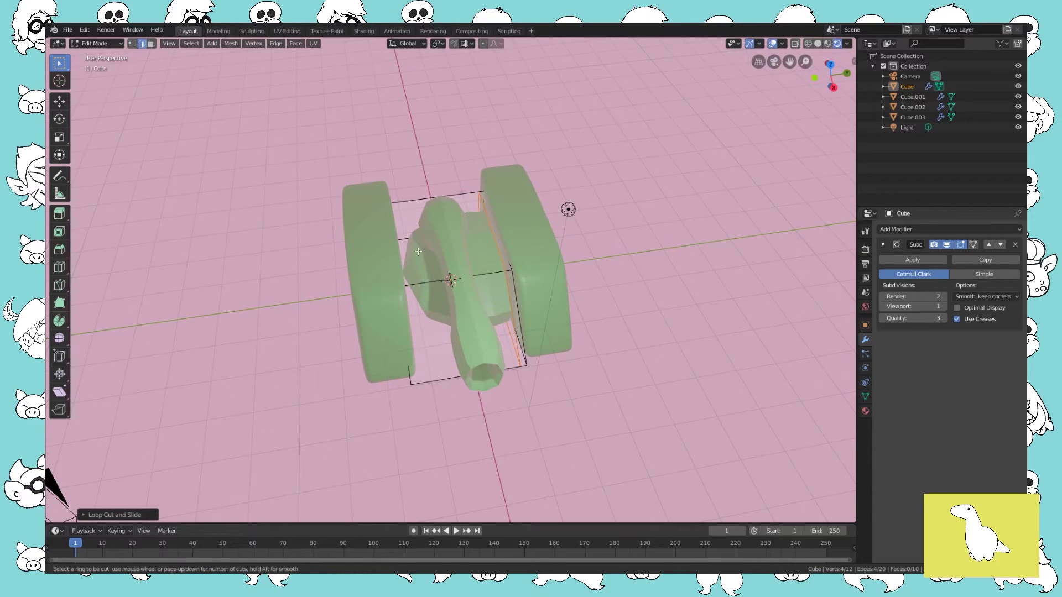
left_click(437, 297)
left_click_drag(400, 302, 395, 303)
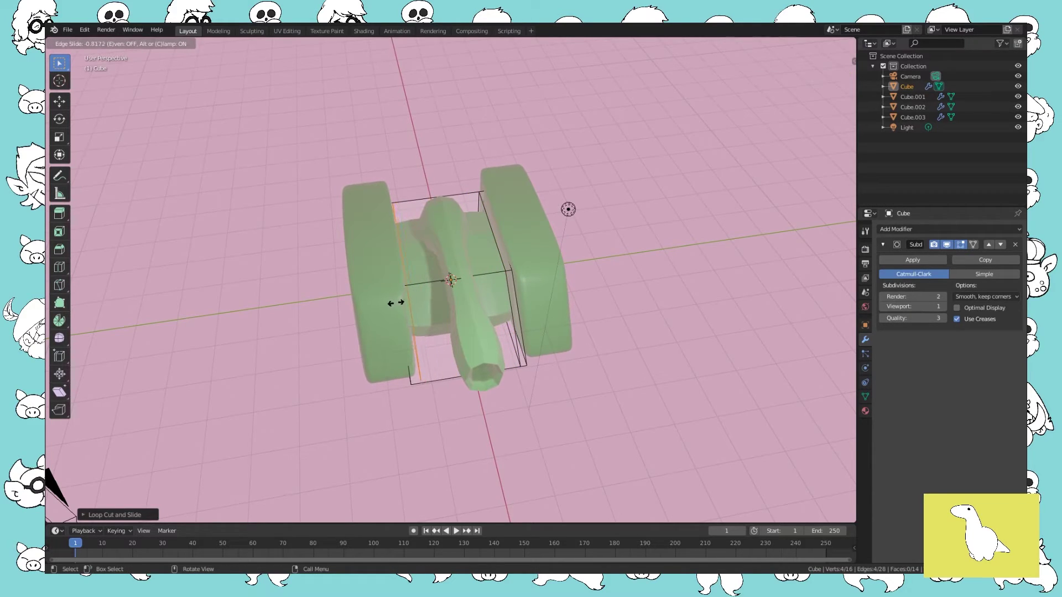
left_click(394, 304)
key("ctrl+r")
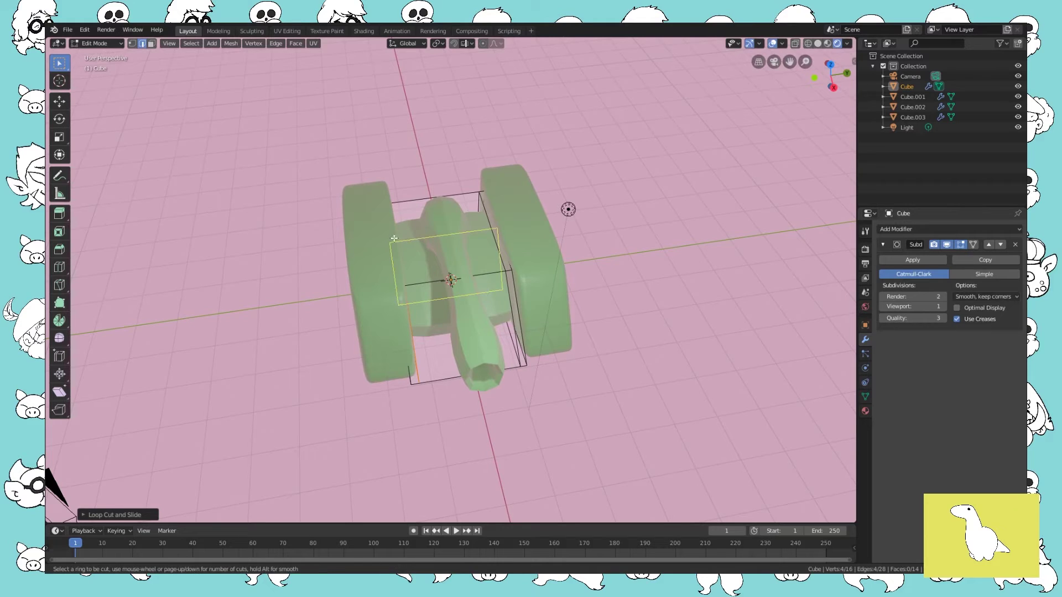
left_click(390, 213)
left_click(380, 176)
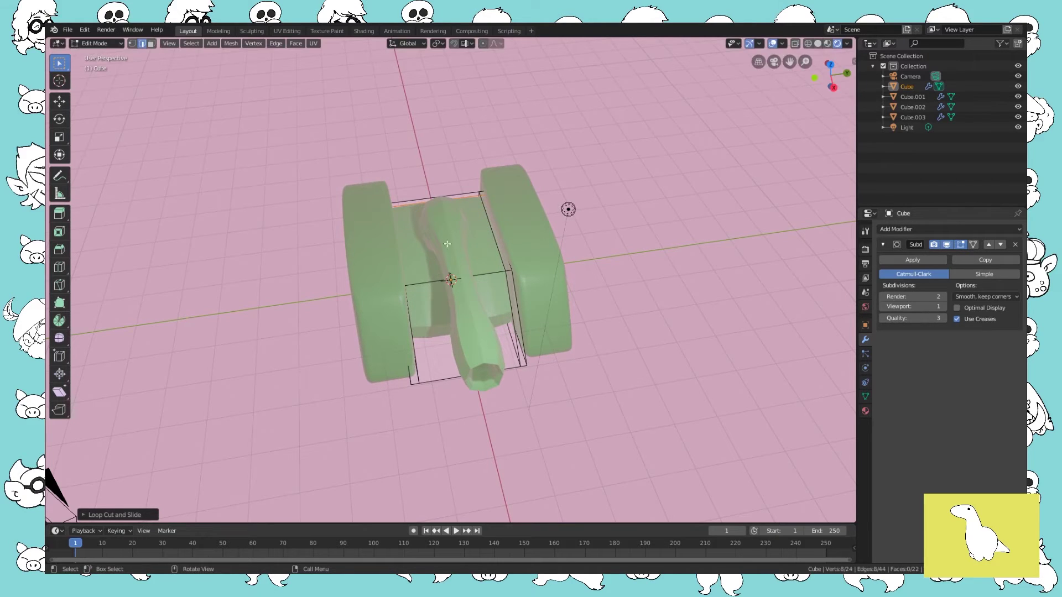
middle_click_drag(380, 176, 381, 142)
Set the body's Subdivision Render and Viewport levels to 3 and return to Object Mode.
left_click(943, 296)
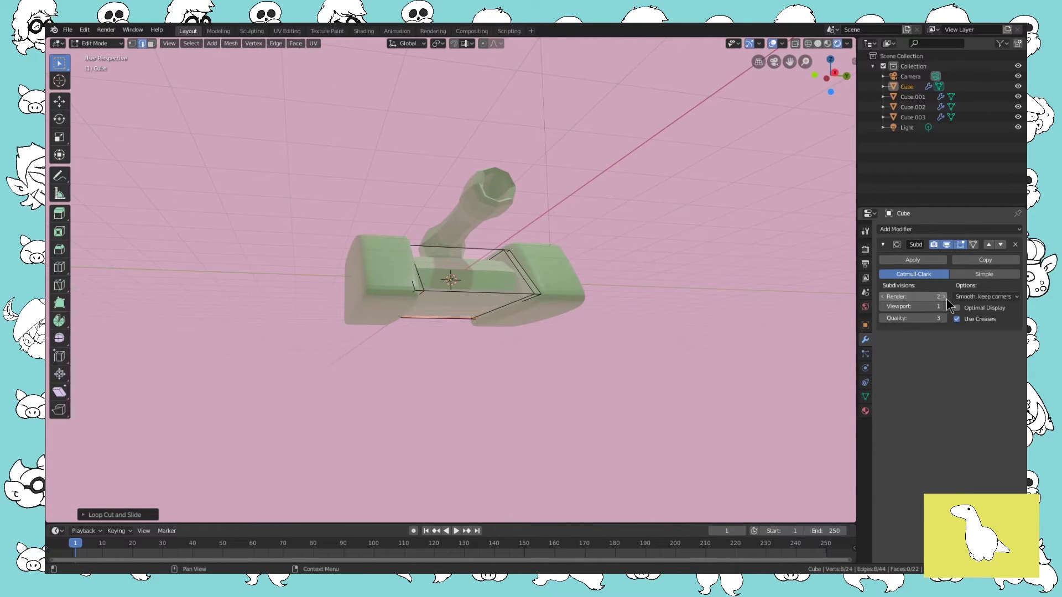
left_click(944, 306)
left_click(943, 306)
middle_click_drag(681, 343, 698, 373)
left_click(446, 227)
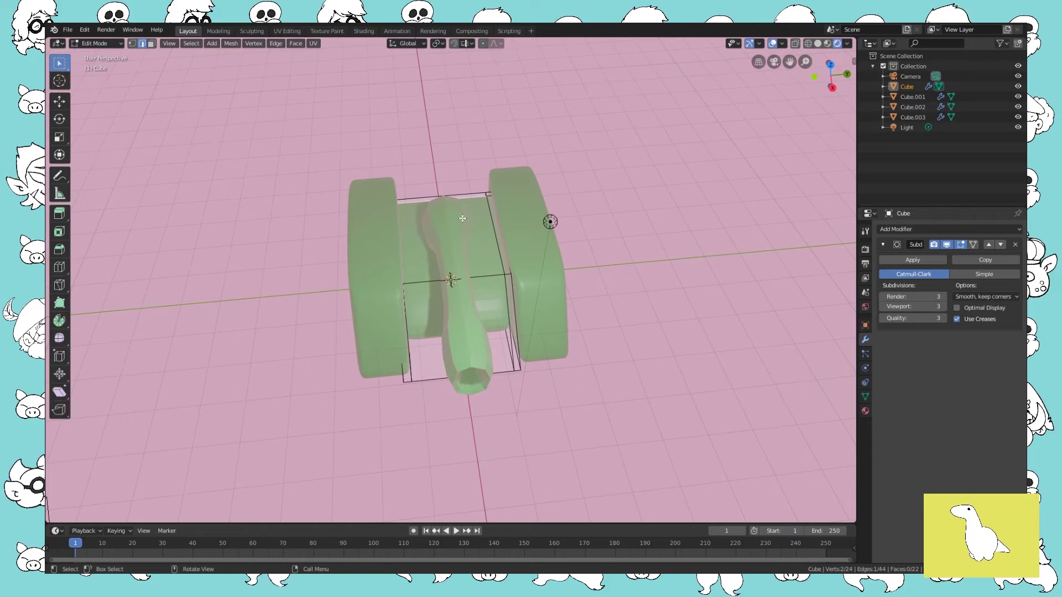
key("Tab")
mouse_move(462, 219)
middle_mouse_down()
mouse_move(541, 260)
mouse_move(448, 230)
middle_mouse_up()
Put the turret Cube.003 in Edit Mode and add two loop cuts across it.
left_click(486, 254)
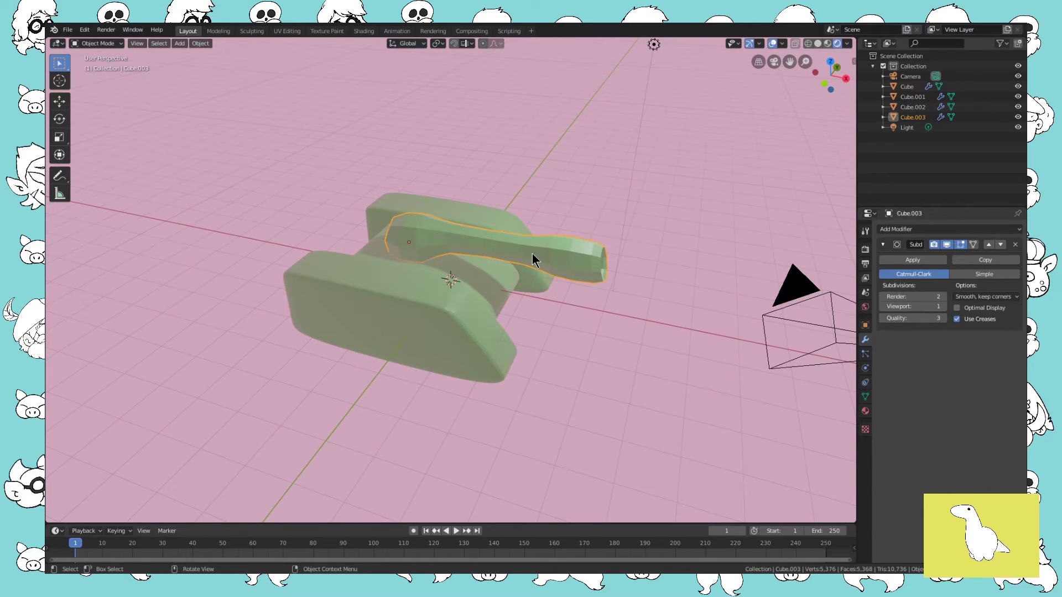
key("Tab")
middle_click_drag(532, 253, 438, 250)
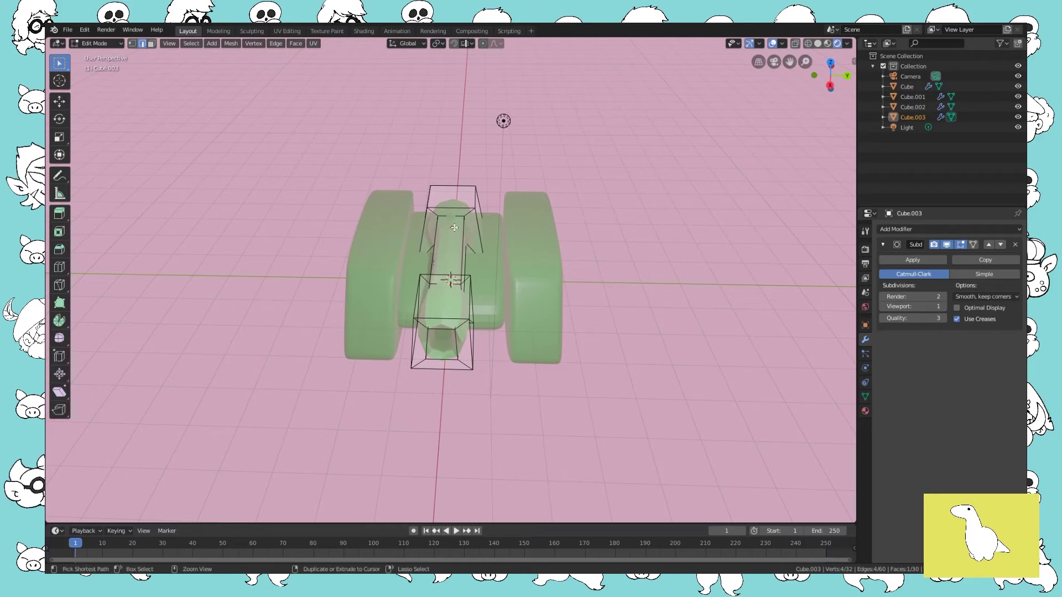
key("ctrl+r")
left_click(443, 204)
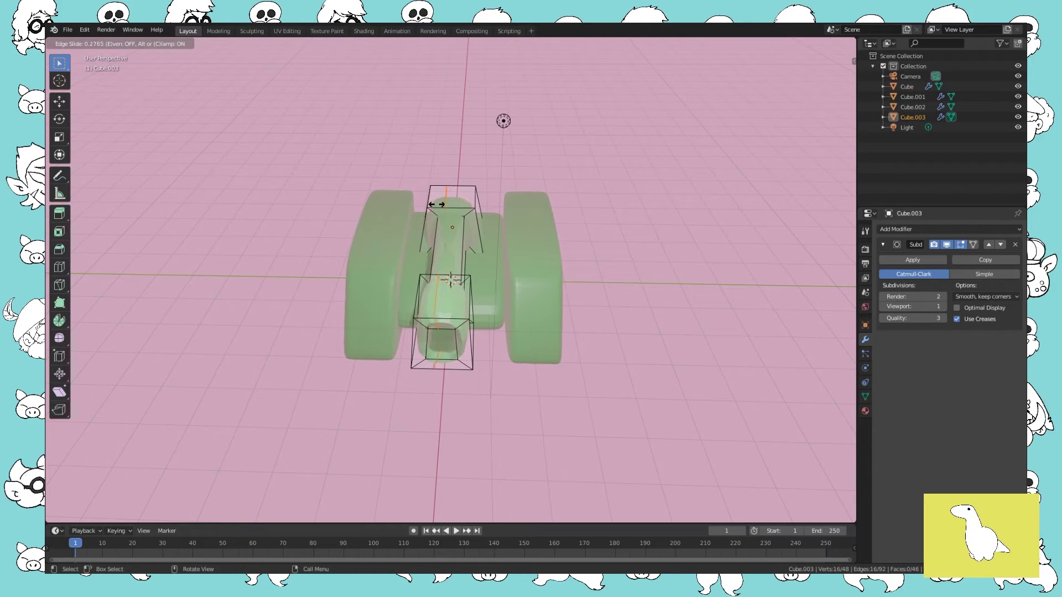
left_click(429, 204)
key("ctrl+r")
left_click(456, 200)
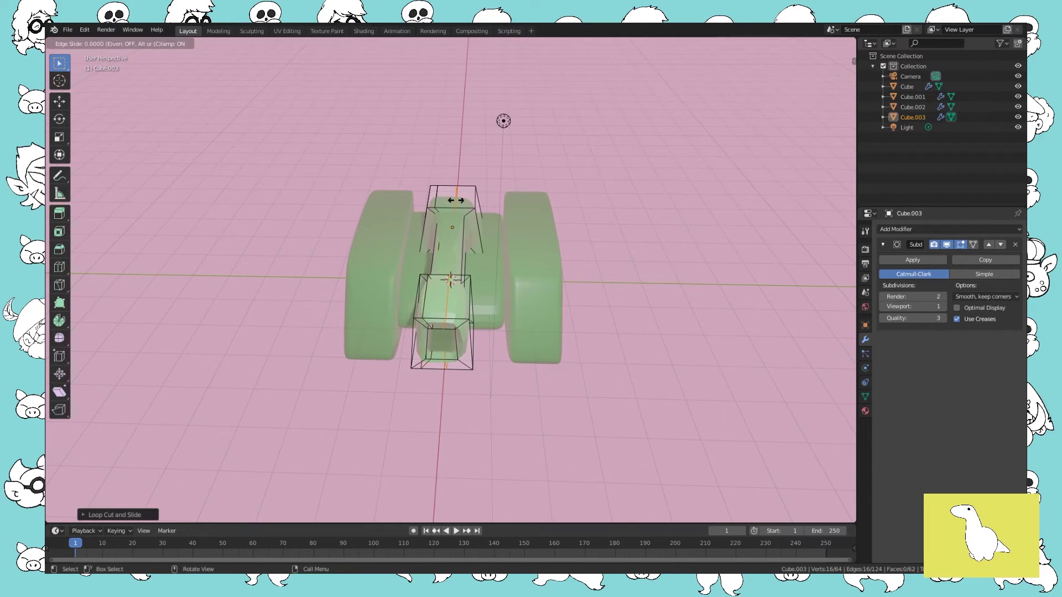
left_click(469, 203)
Add a third and fourth turret loop cut near the barrel end.
key("ctrl+r")
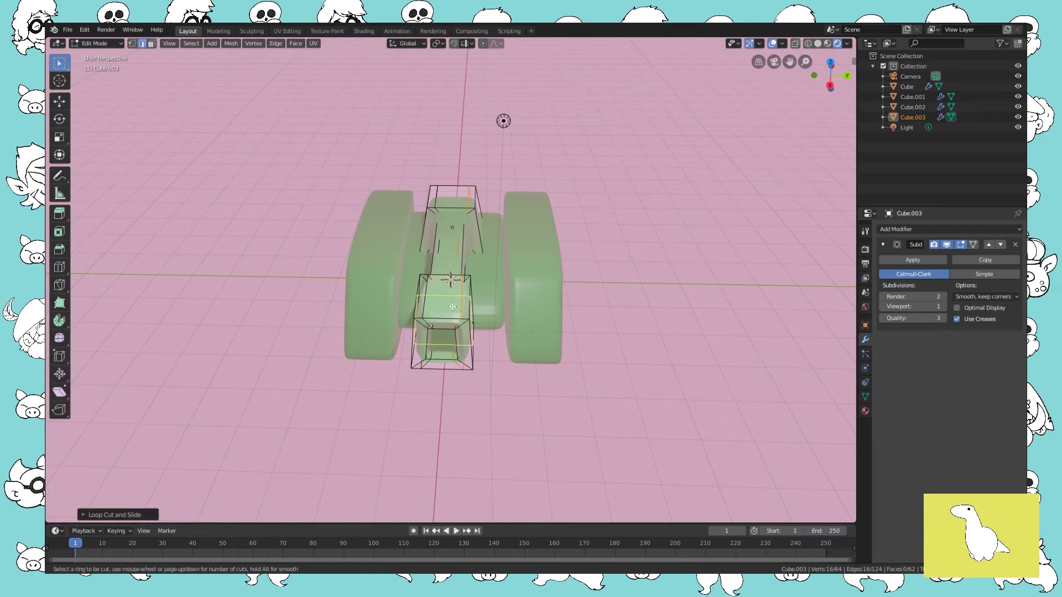
left_click(453, 307)
left_click(443, 307)
key("ctrl+r")
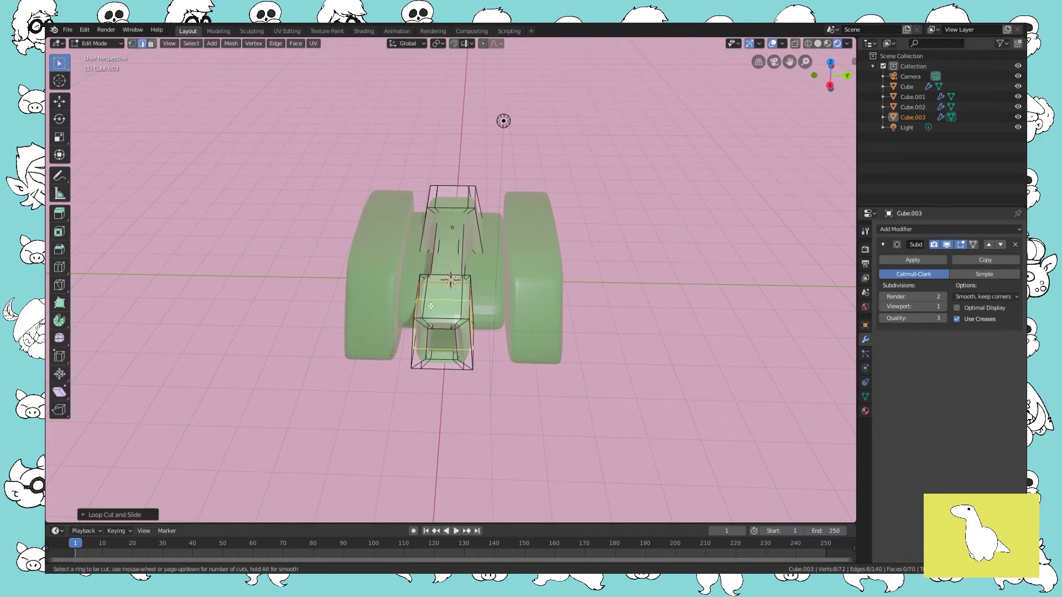
left_click(431, 305)
left_click(432, 306)
middle_click_drag(431, 306, 846, 282)
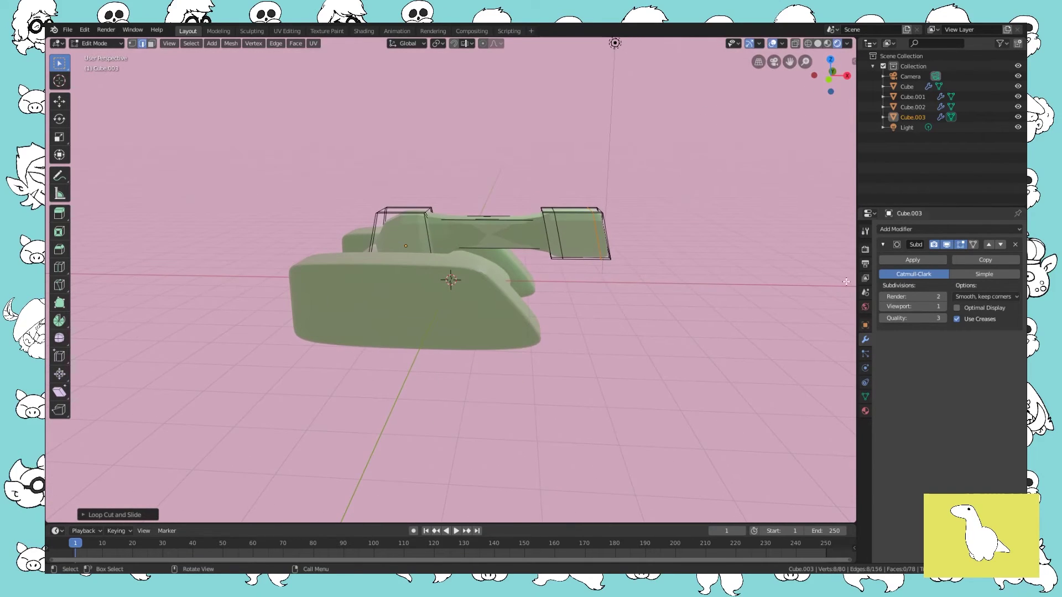
Set the turret's Subdivision Surface viewport level to 3 and leave Edit Mode.
left_click(944, 307)
left_click(944, 306)
middle_click_drag(498, 288, 487, 240)
key("Tab")
key("Tab")
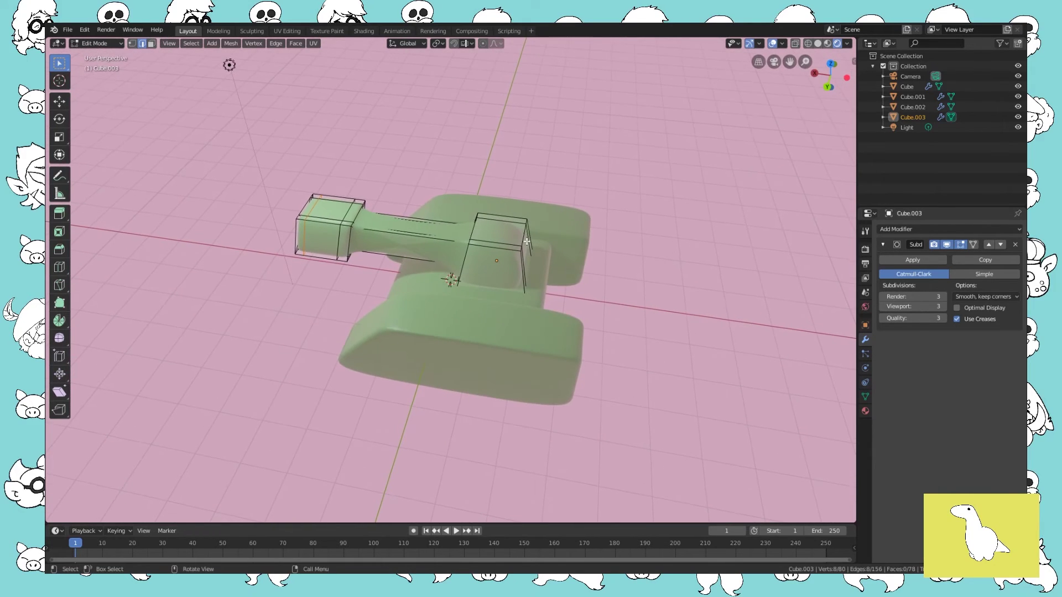
Add two loop cuts on the barrel's end block, then exit Edit Mode.
left_click(483, 241)
left_click(473, 239)
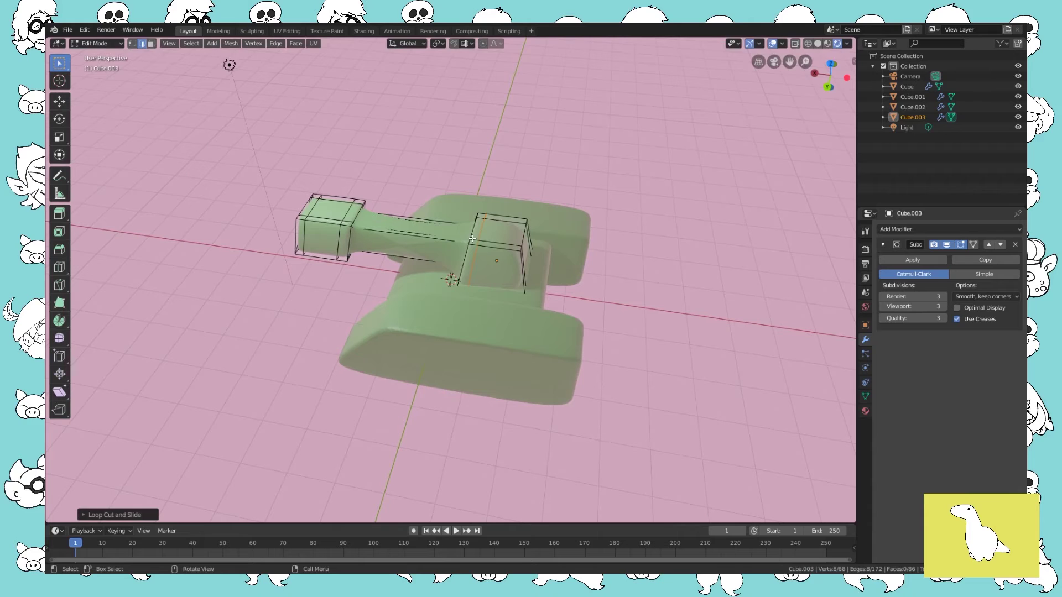
key("ctrl+r")
left_click(498, 239)
left_click(511, 241)
middle_click_drag(511, 241, 553, 288)
key("Tab")
scroll(703, 280, "up", 3)
middle_click_drag(573, 326, 668, 298)
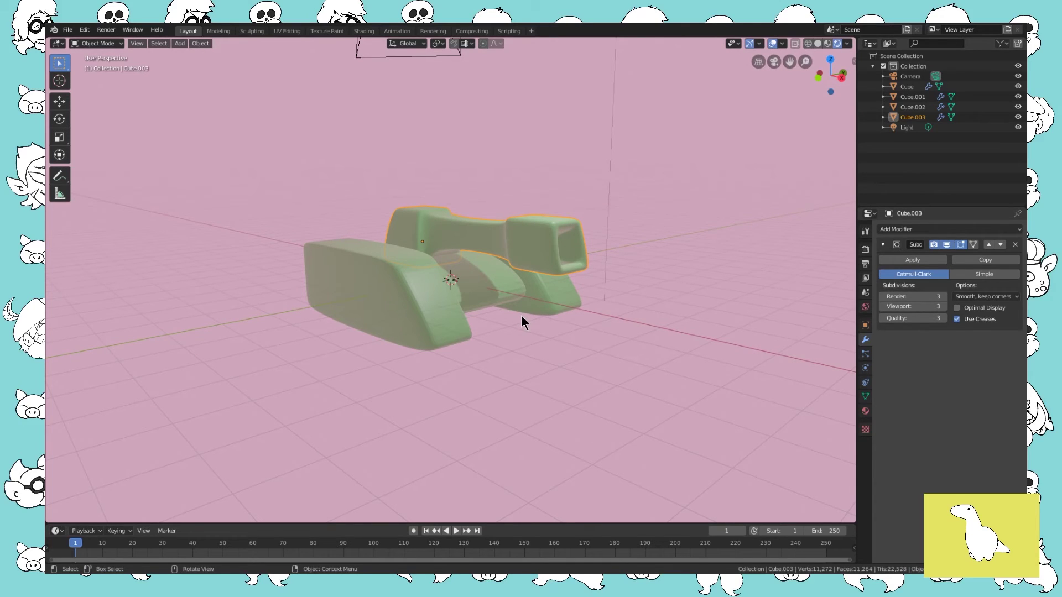
middle_click_drag(698, 242, 650, 268)
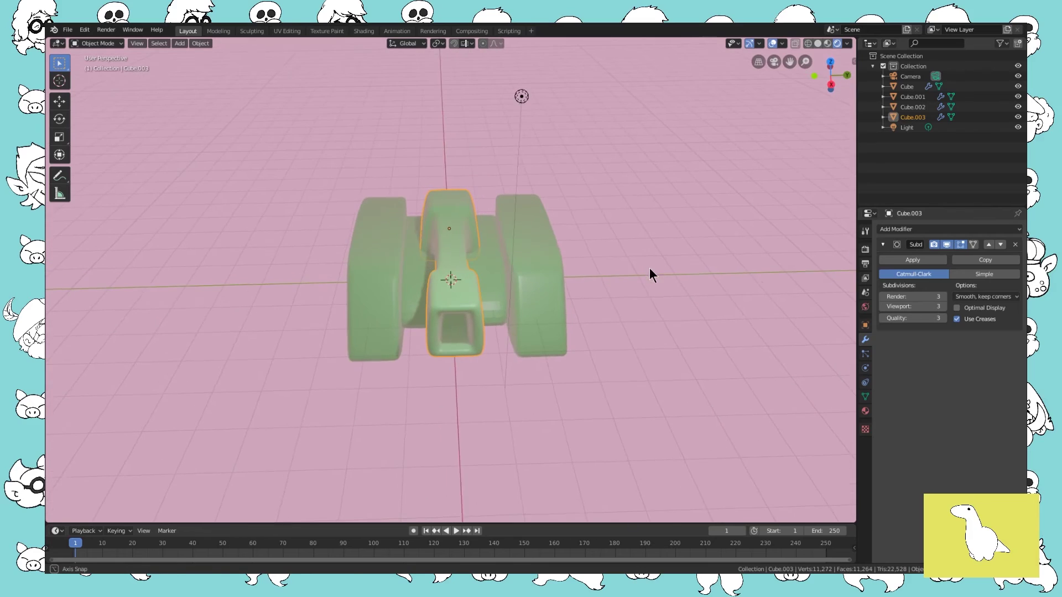
left_click(389, 302)
left_click(526, 288)
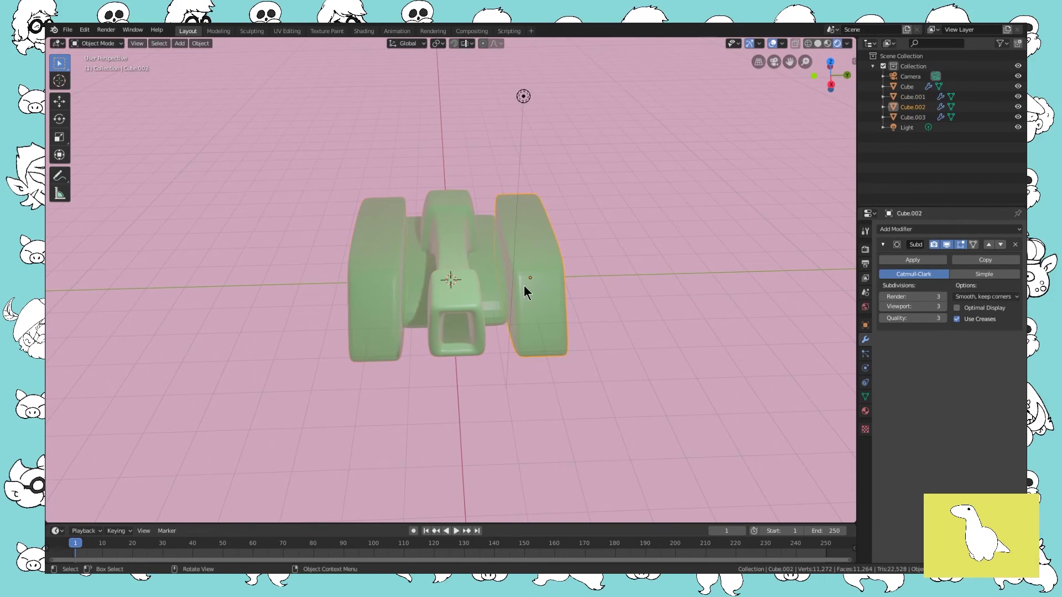
left_click(372, 301)
left_click(464, 303)
left_click(386, 258)
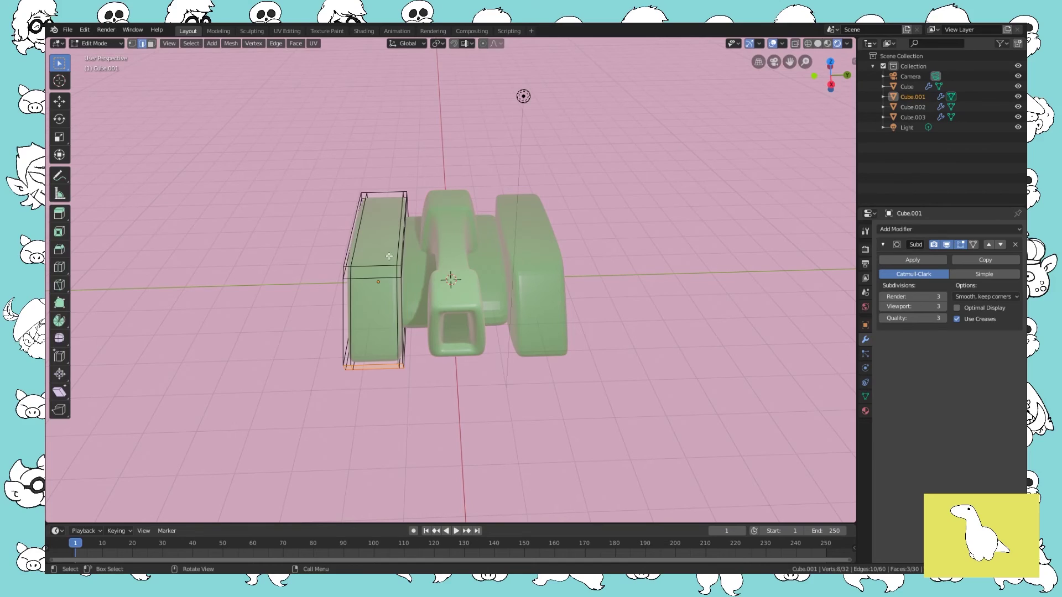
left_click(462, 320)
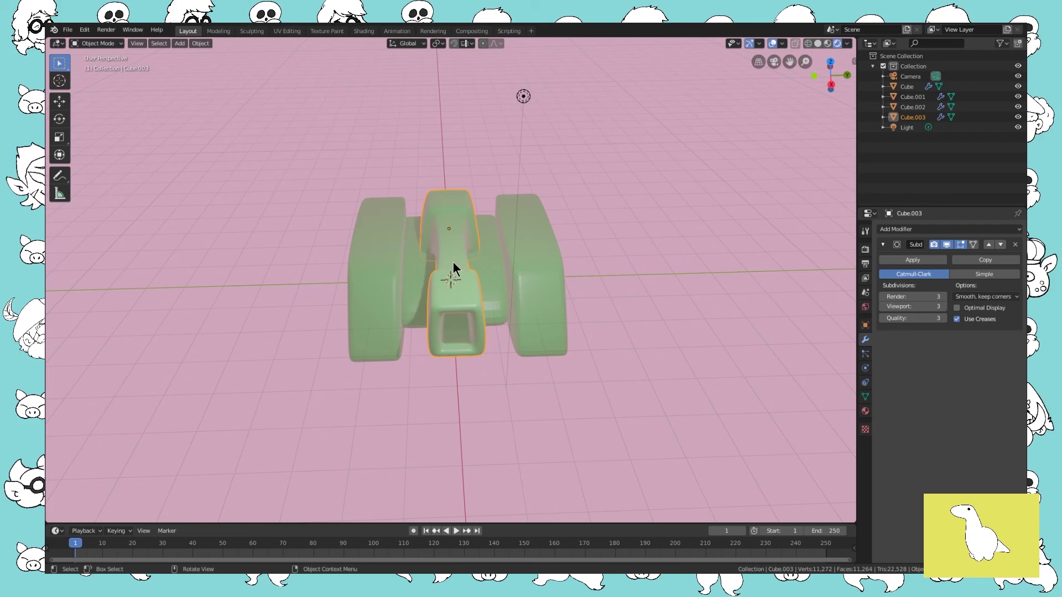
middle_click_drag(468, 211, 505, 193)
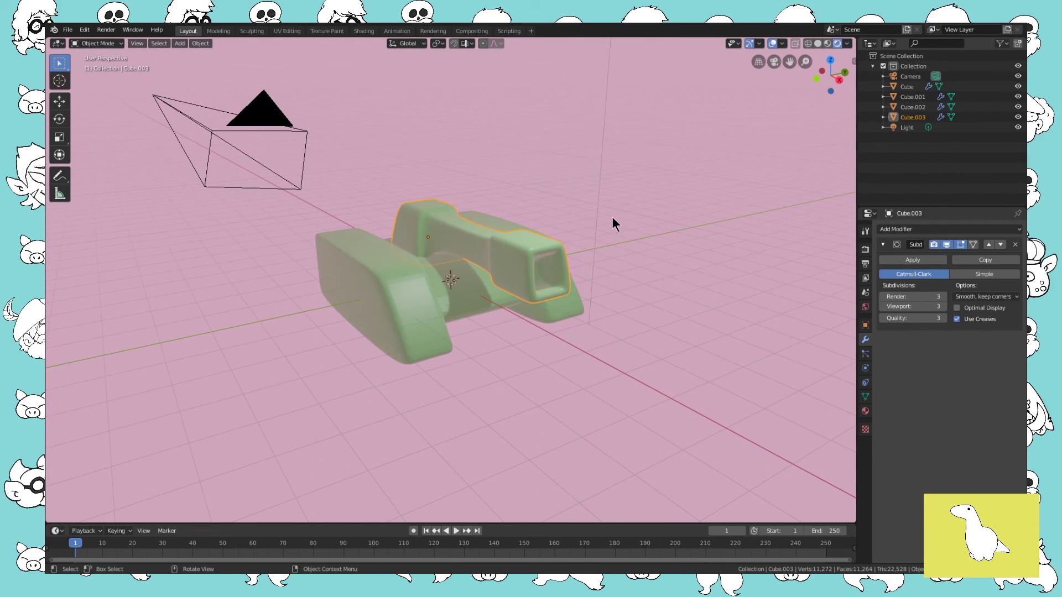
Look through the scene camera with Lock Camera to View on, framing the whole tank.
key("KP_0")
key("KP_0")
key("KP_0")
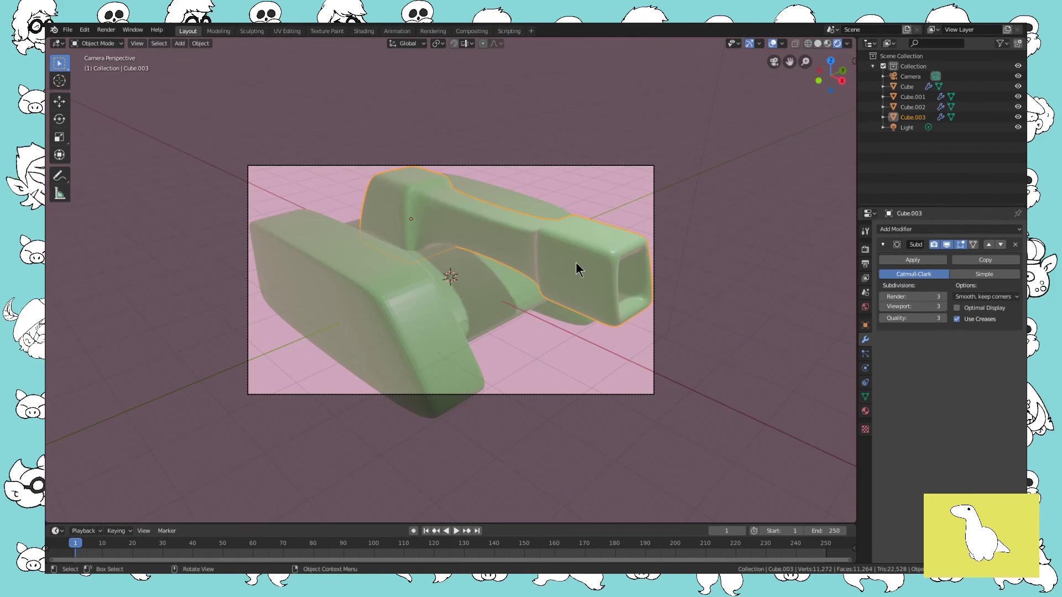
key("n")
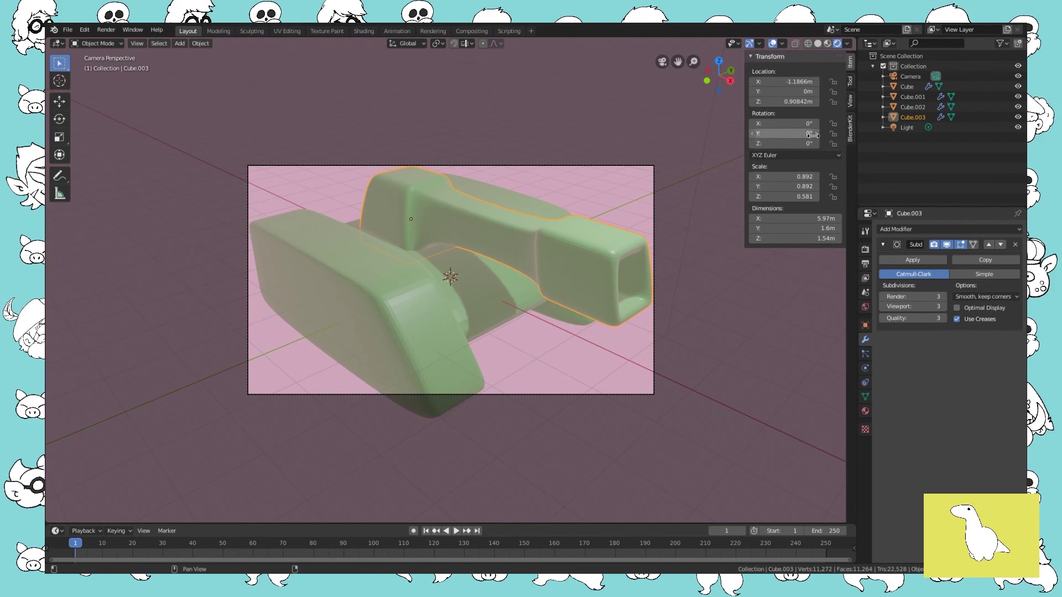
left_click(850, 101)
left_click(836, 182)
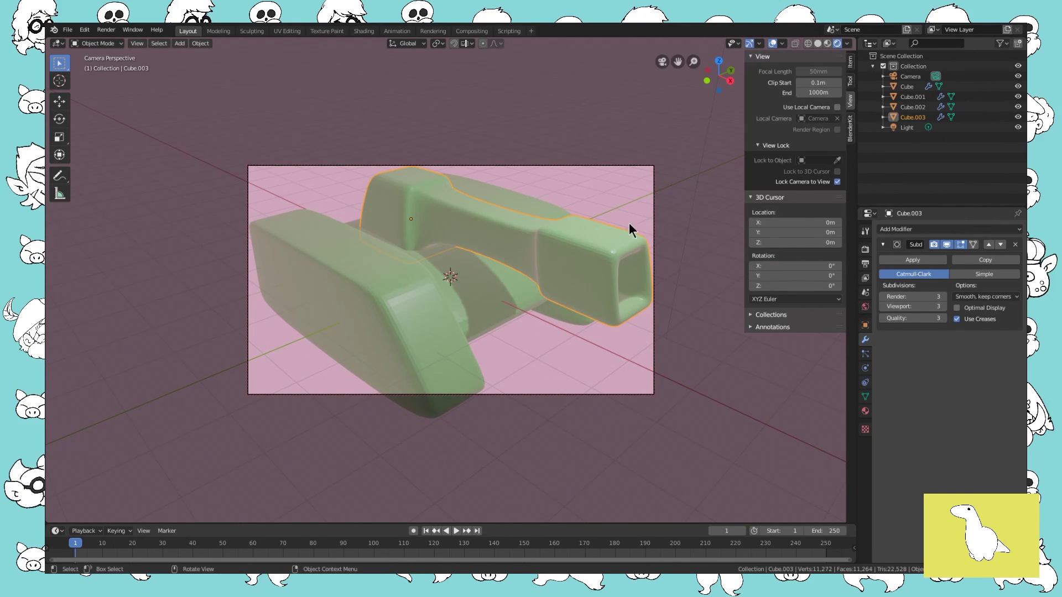
middle_click_drag(631, 230, 578, 231)
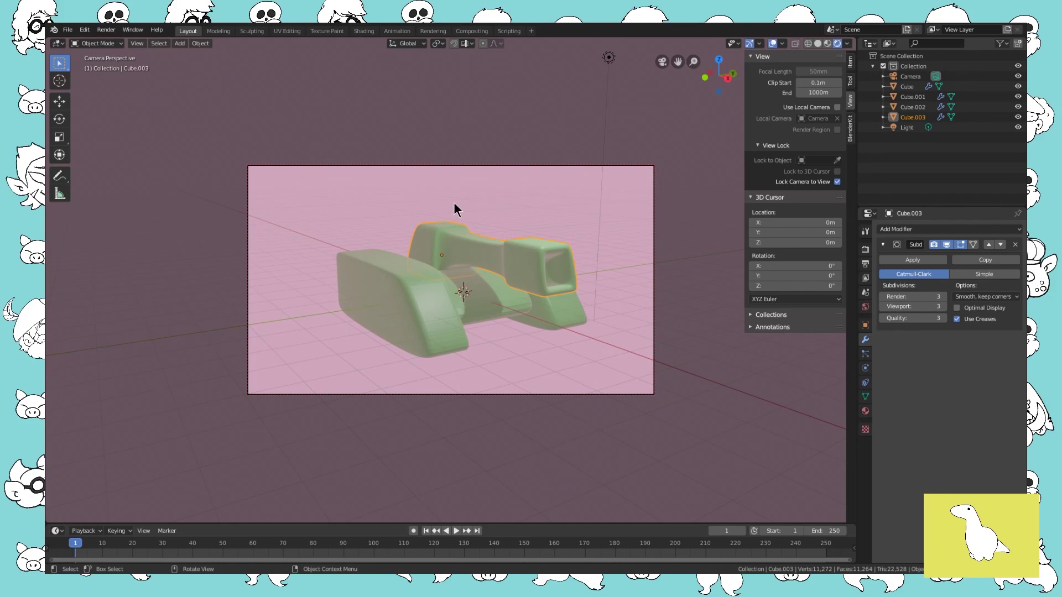